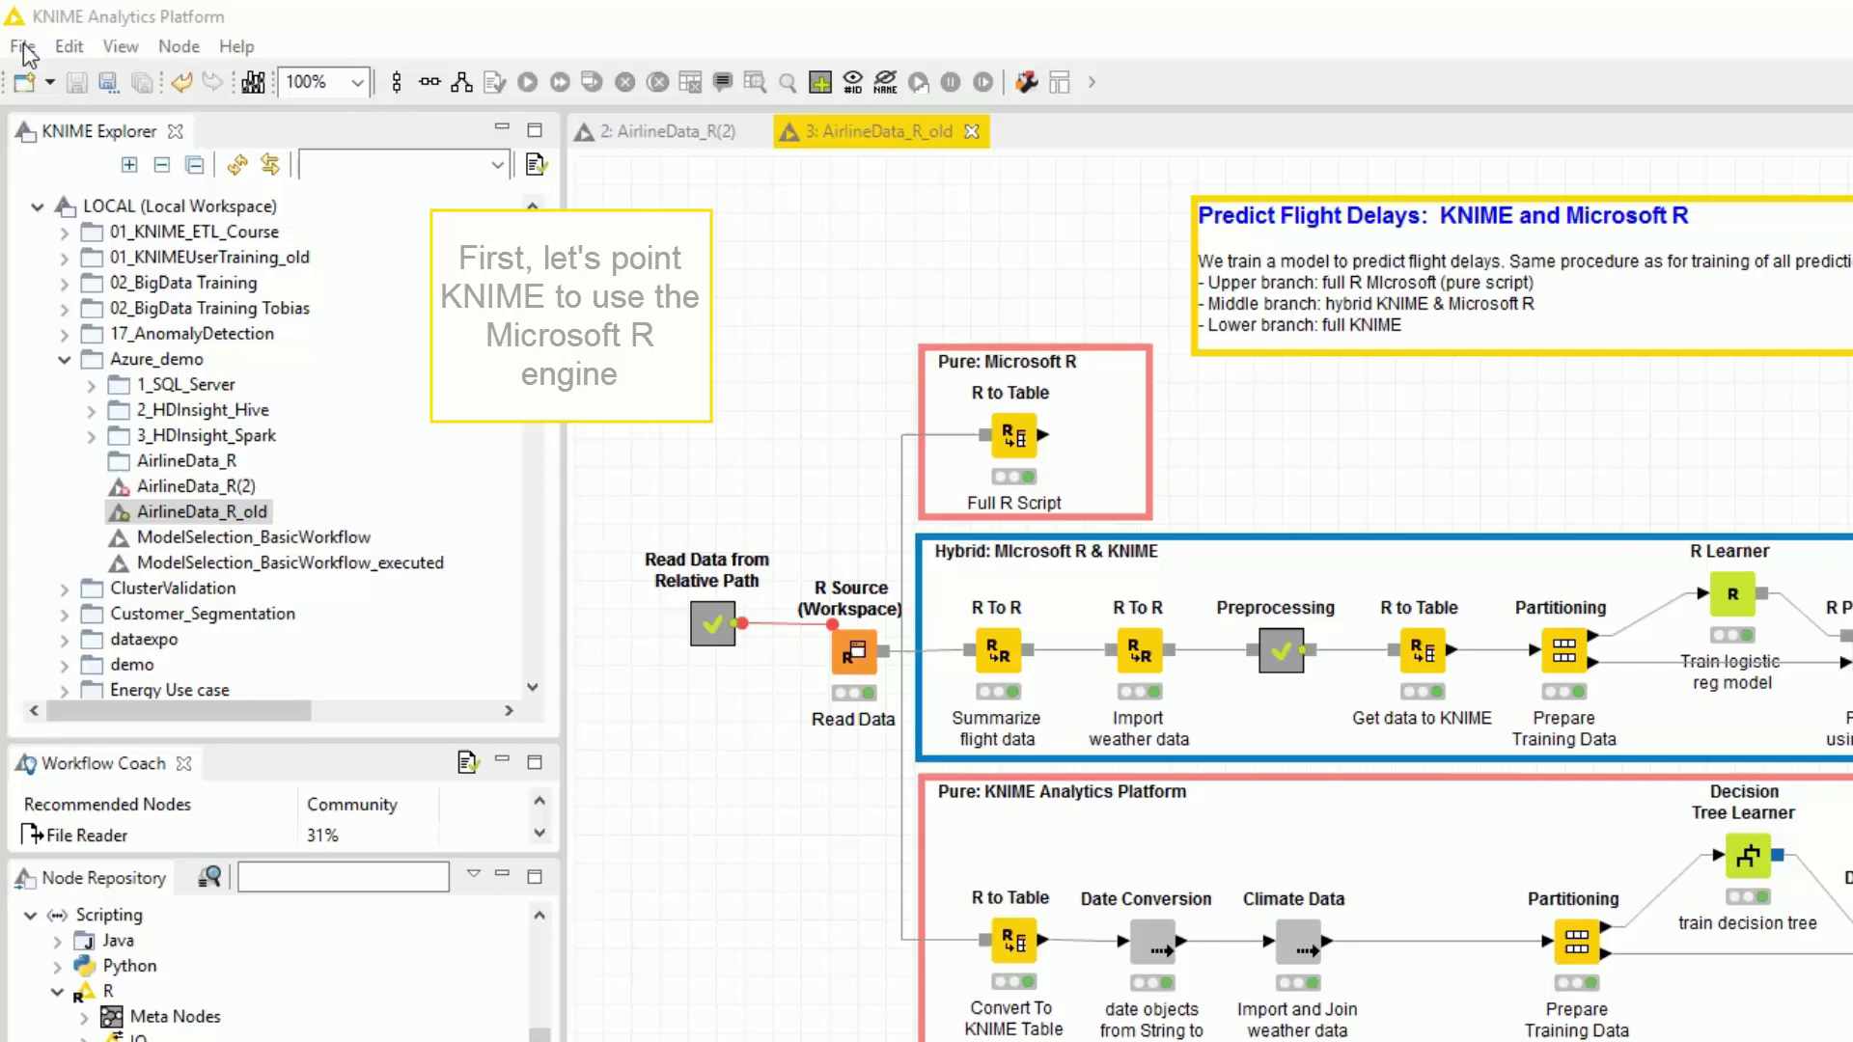
# Step: Check the Path to R Home value on the KNIME R preferences page, closing without changes
pyautogui.click(23, 48)
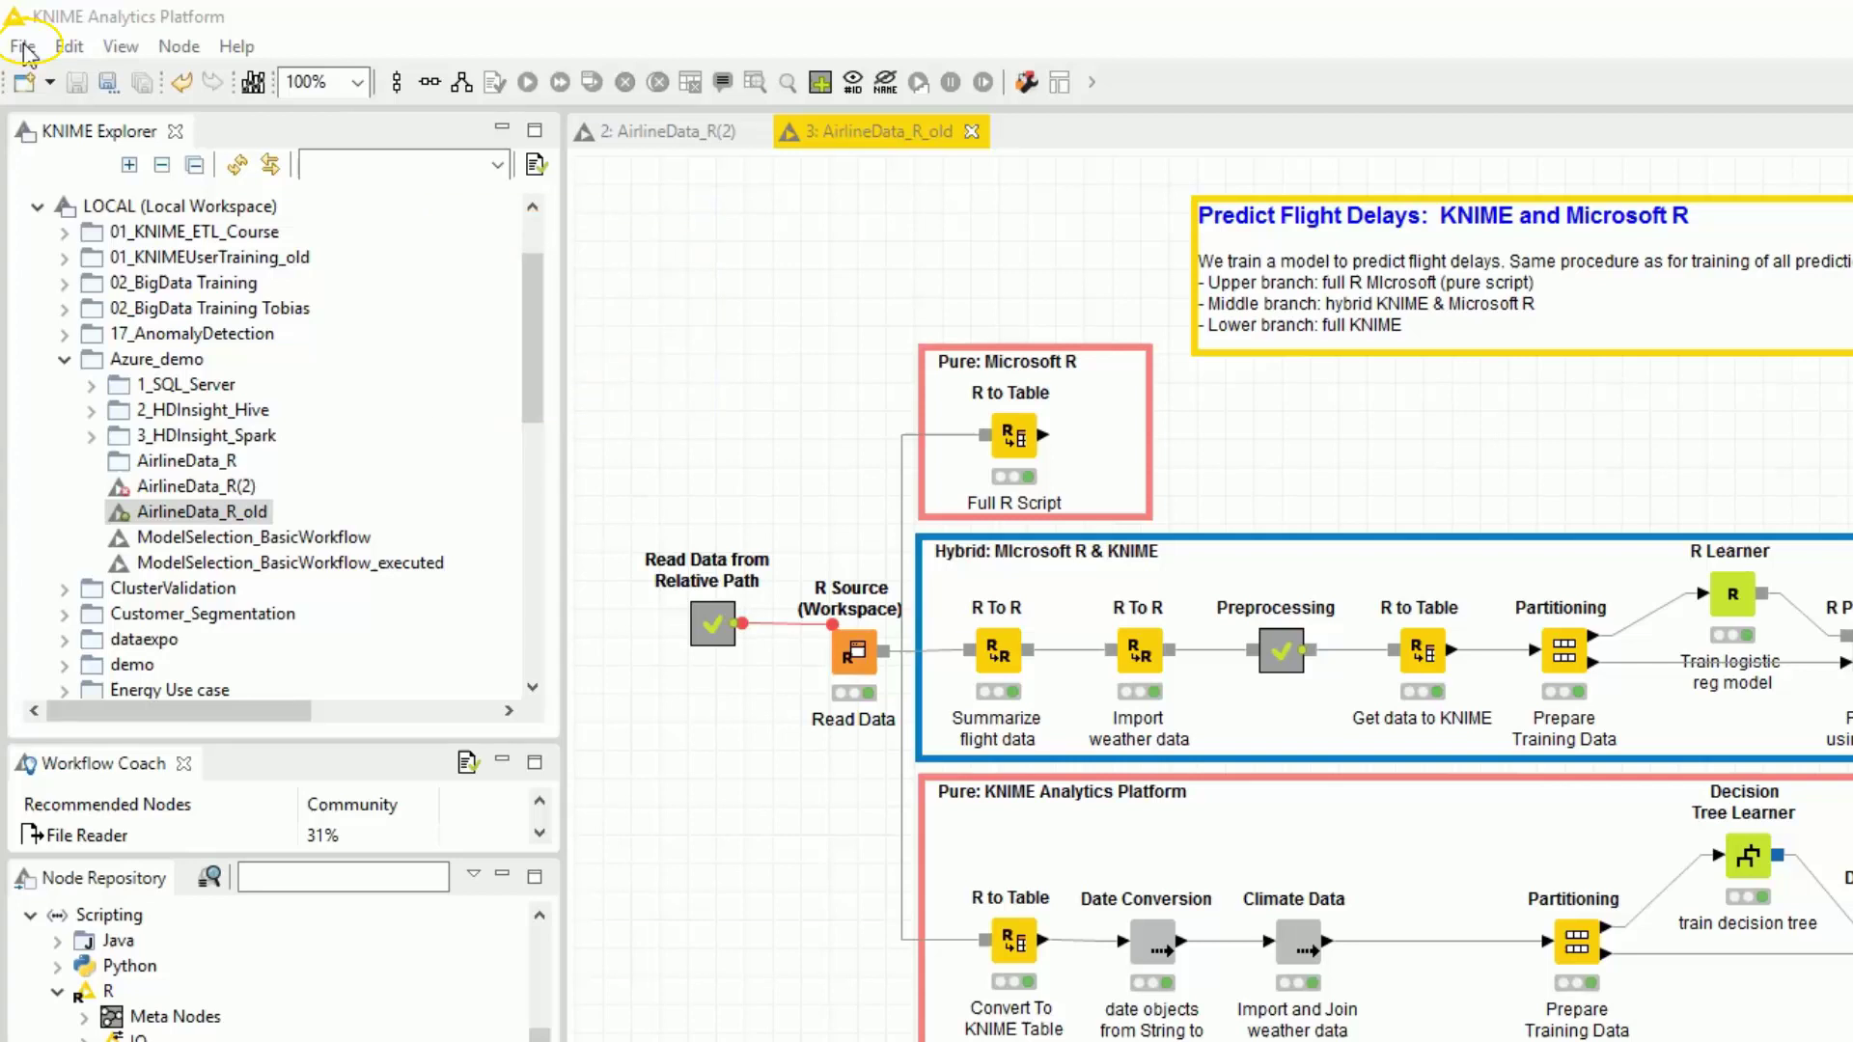
pyautogui.click(126, 403)
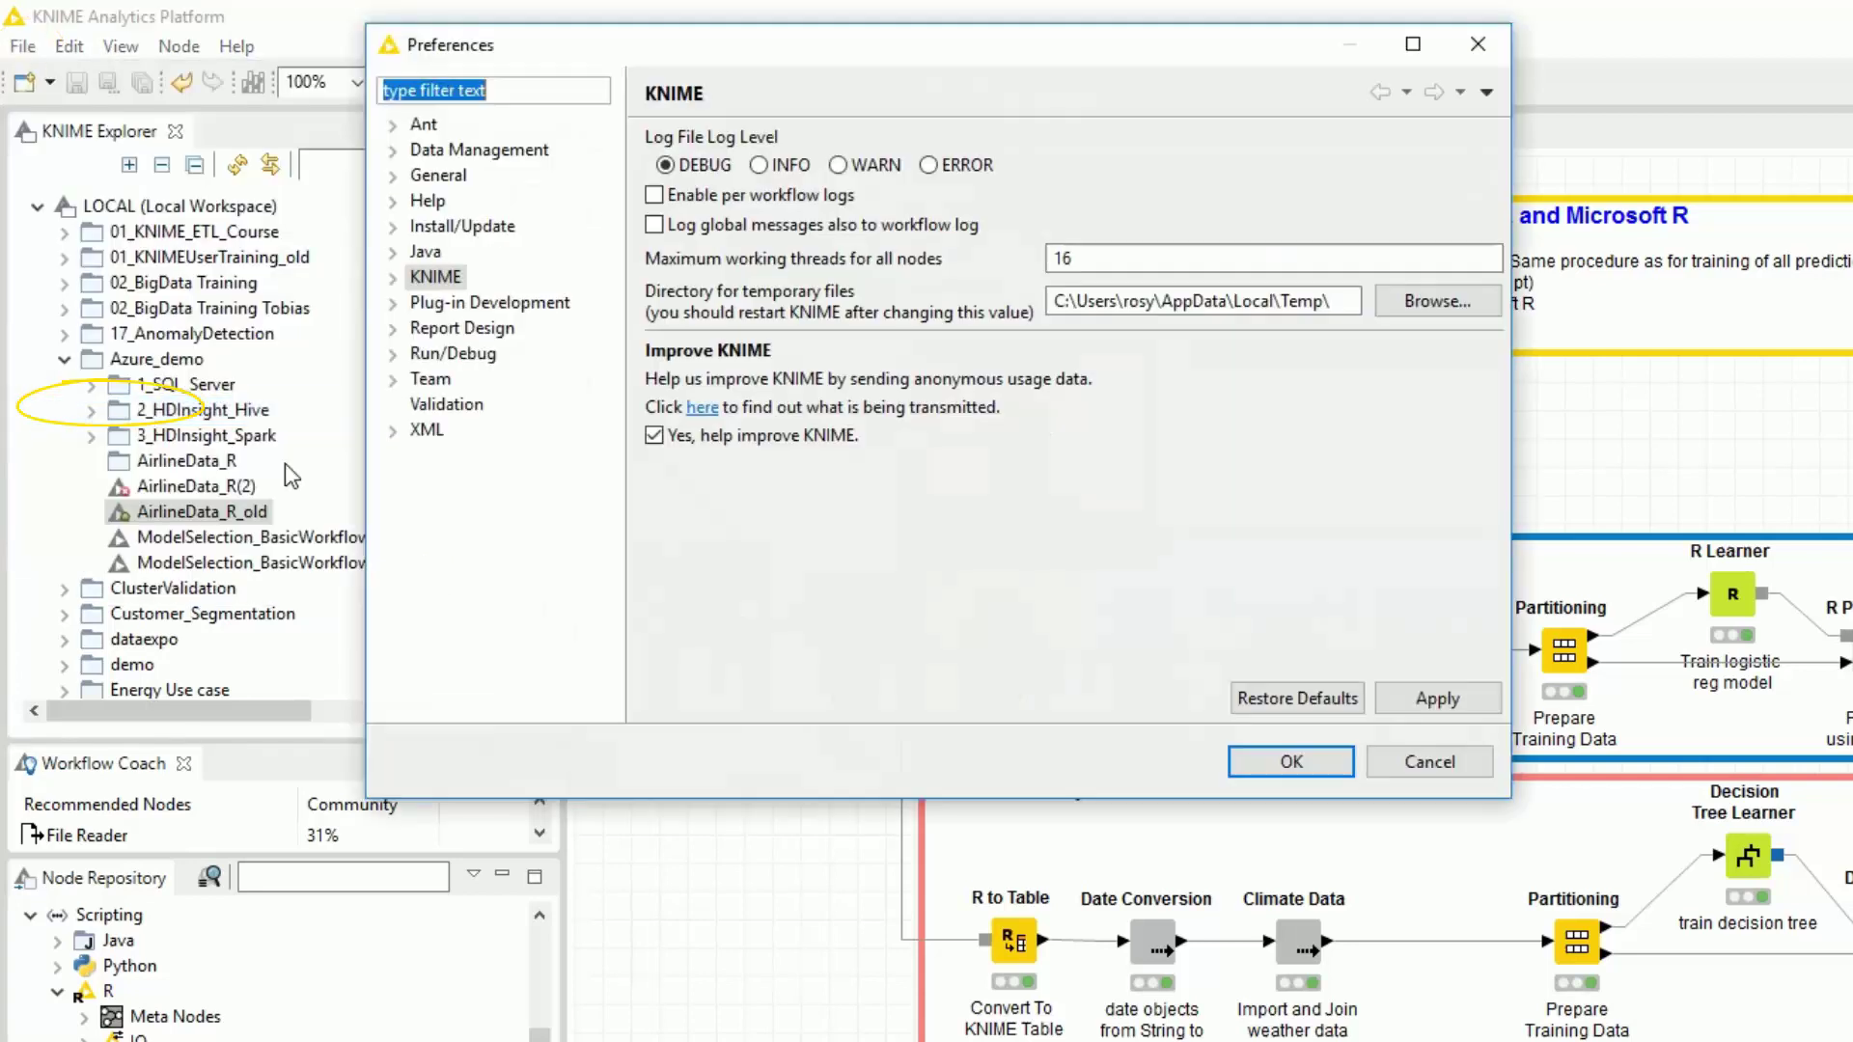
pyautogui.click(394, 280)
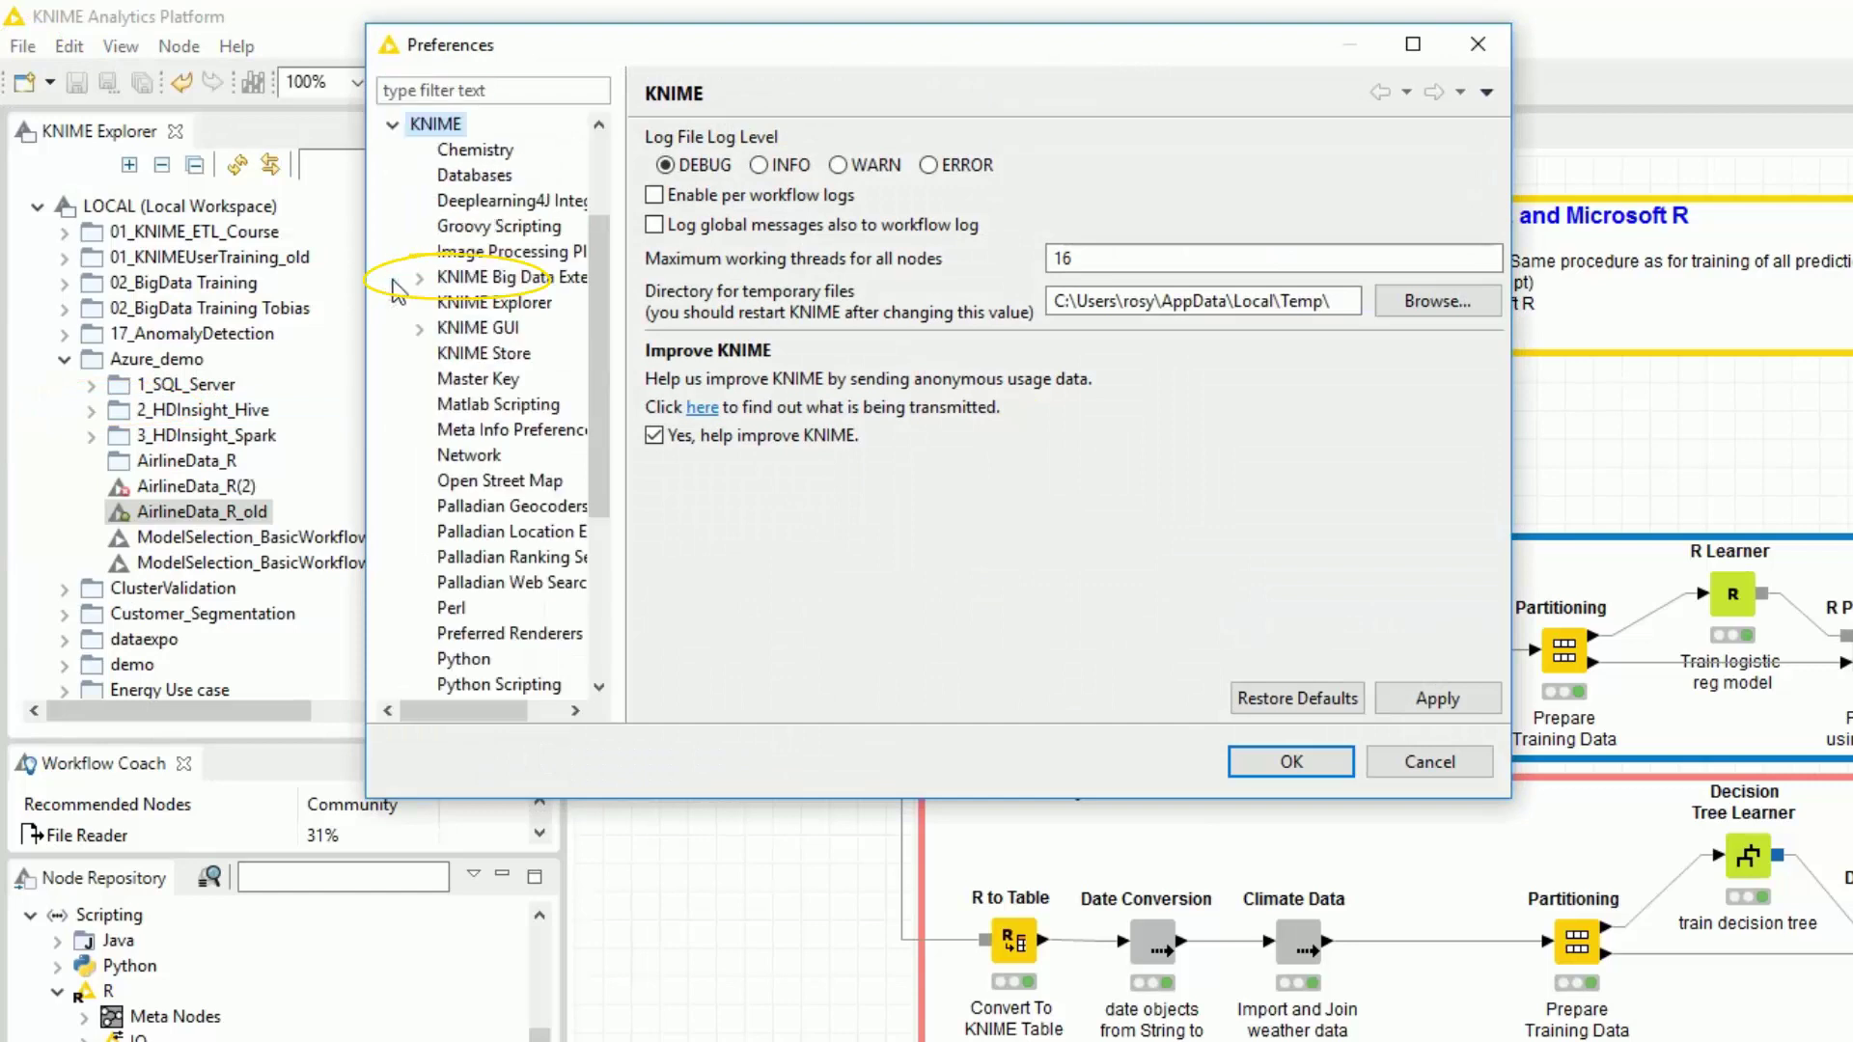
pyautogui.moveTo(596, 490); pyautogui.dragTo(606, 579)
pyautogui.click(442, 531)
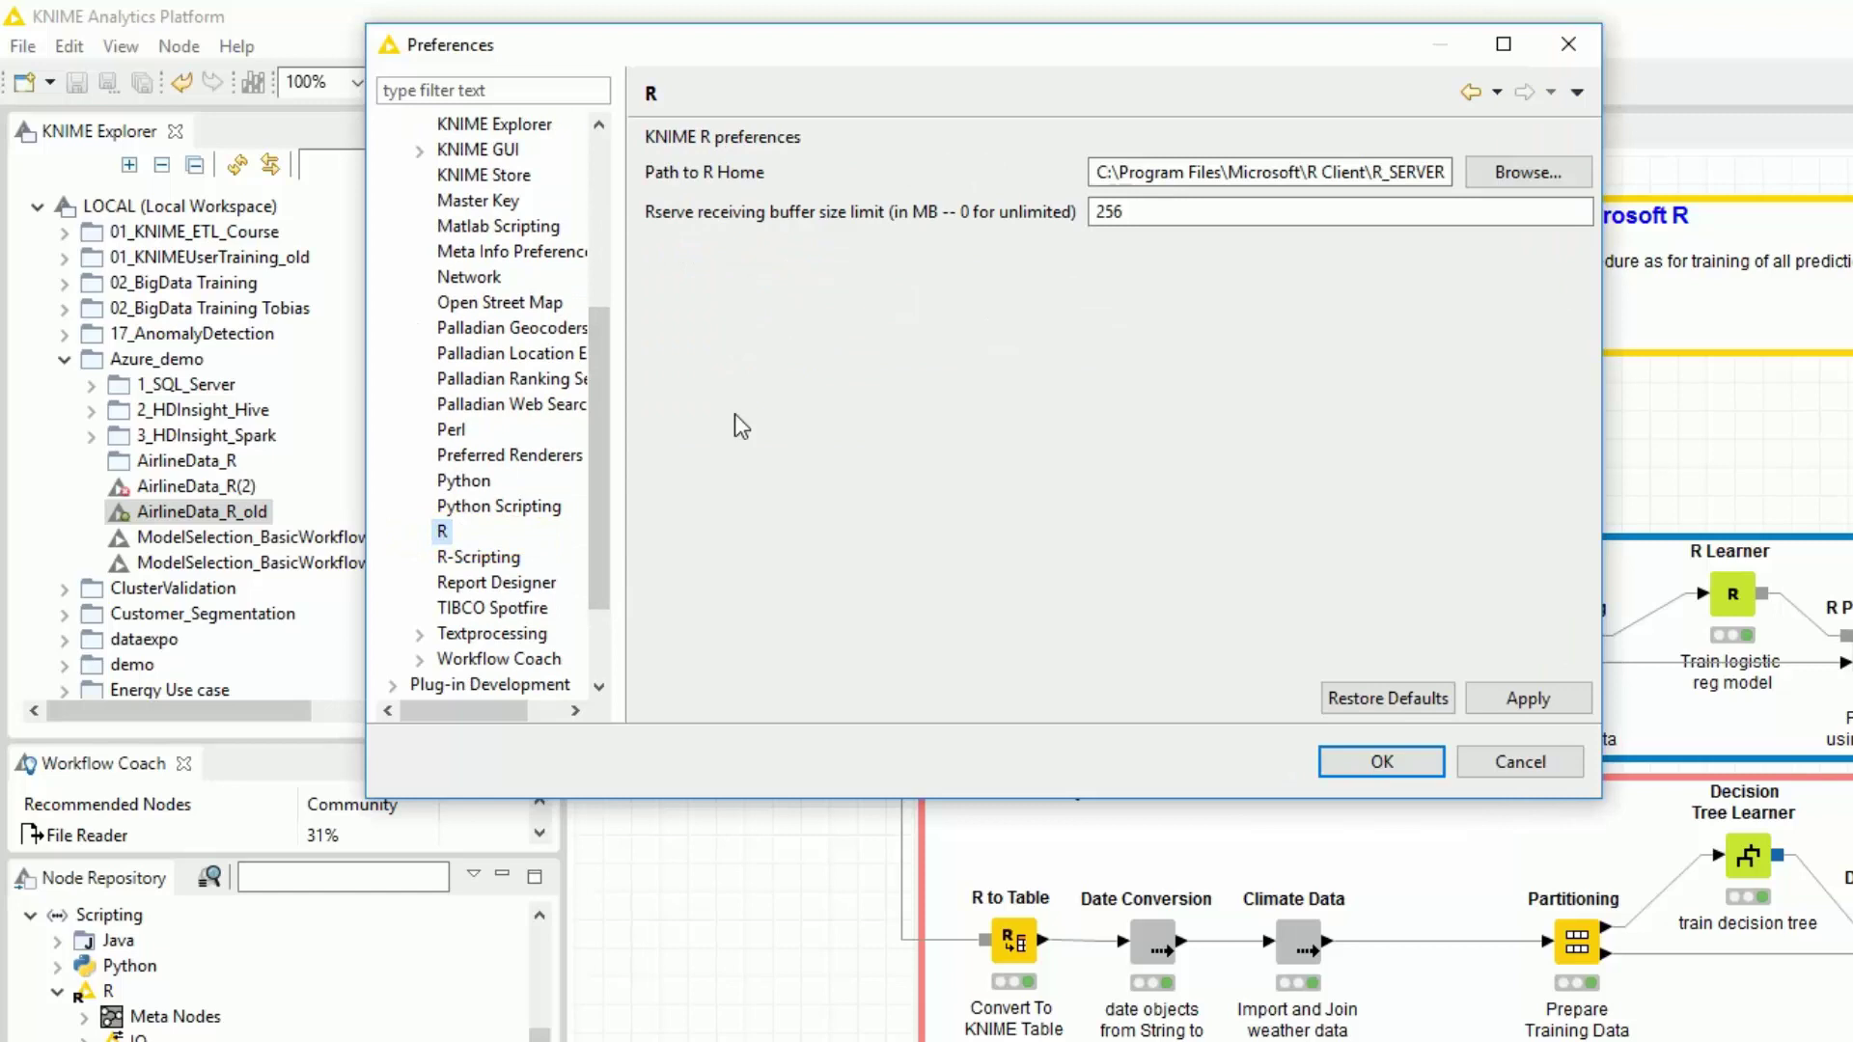
pyautogui.click(1206, 172)
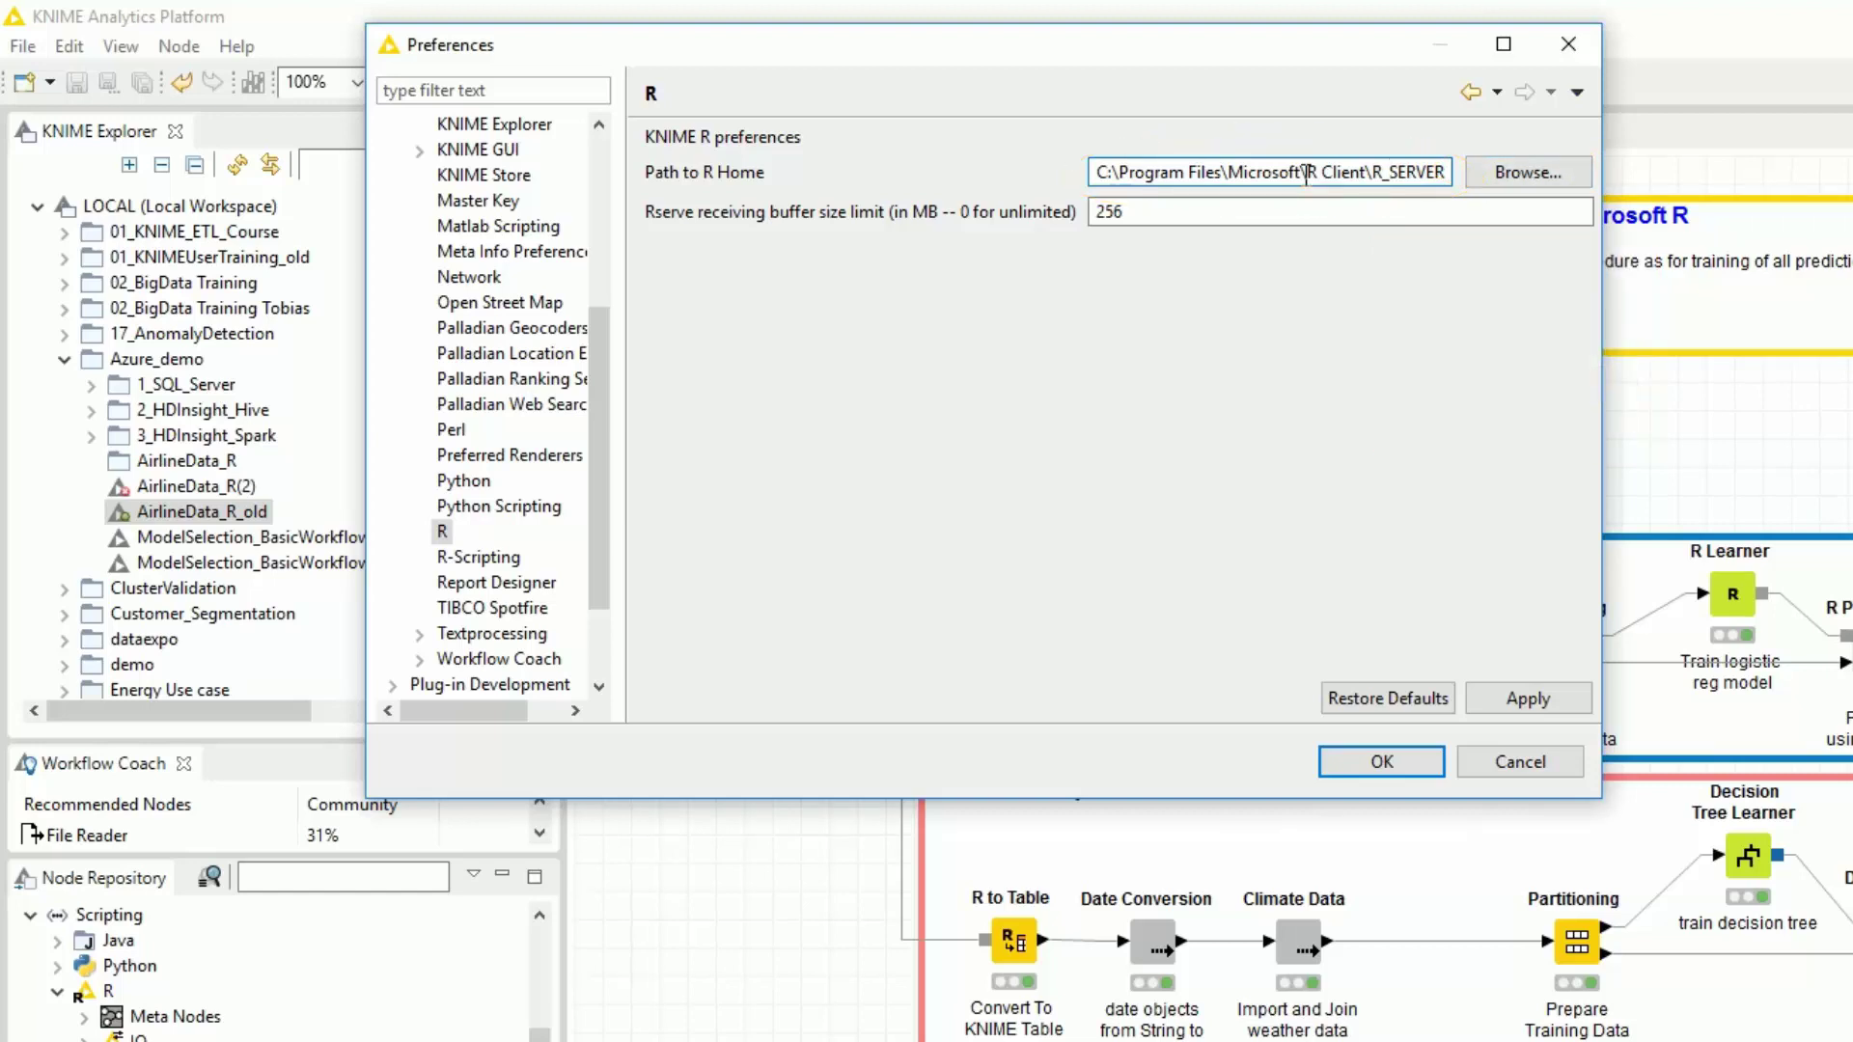
pyautogui.click(1568, 44)
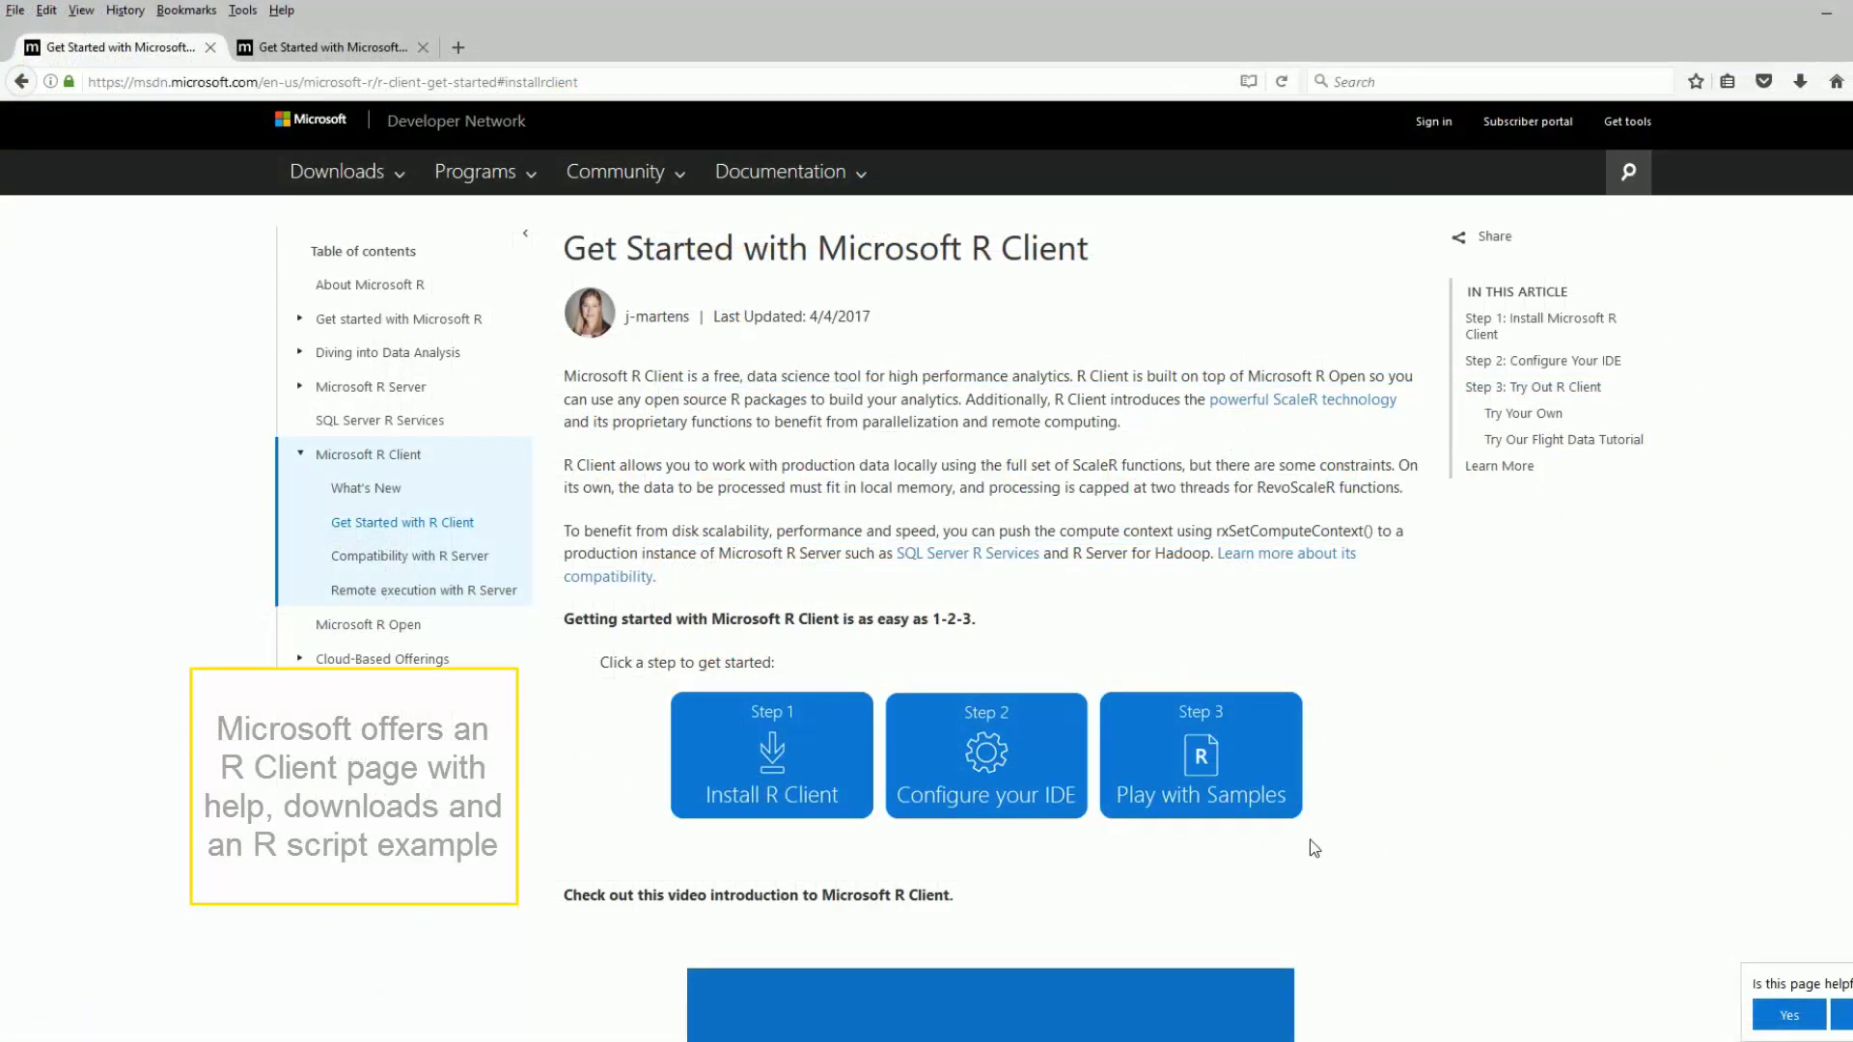
# Step: Scroll the MSDN flight-data logistic regression tutorial down to Step 5
pyautogui.scroll(-20, 991, 569)
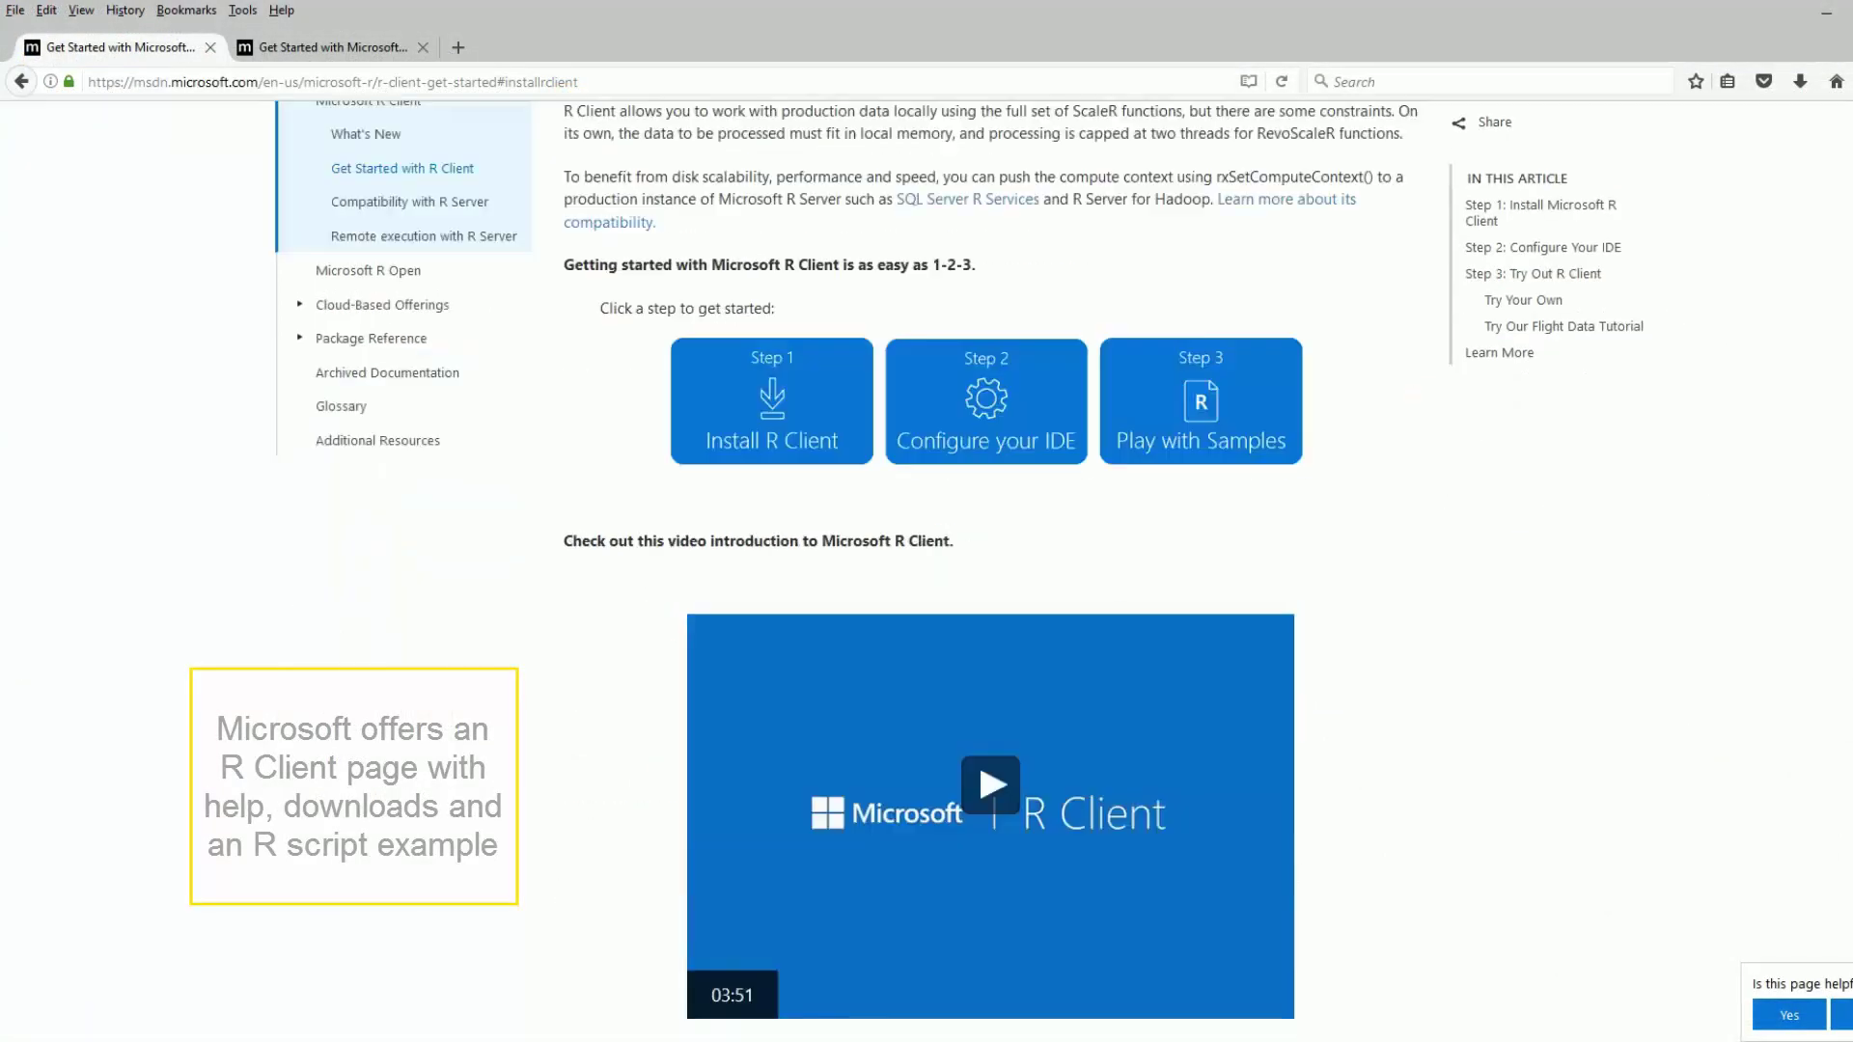
pyautogui.scroll(-15, 990, 569)
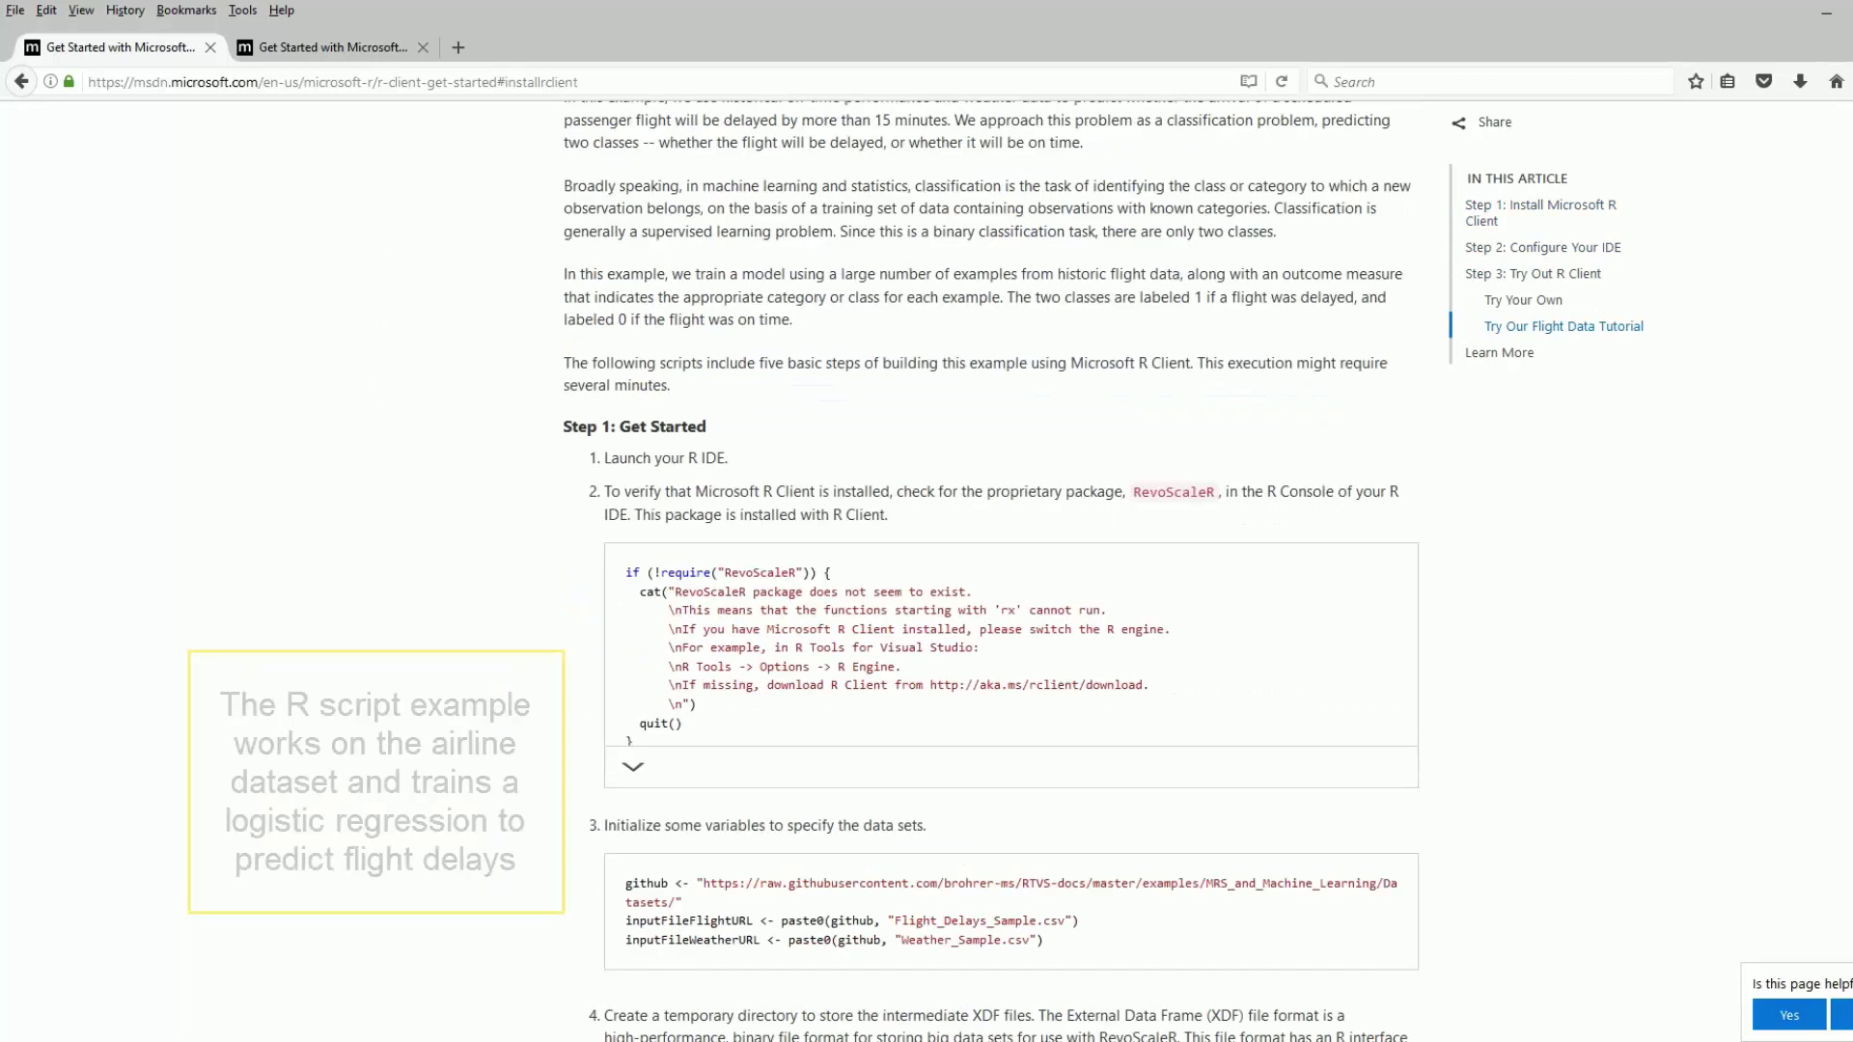
pyautogui.scroll(3, 990, 569)
pyautogui.scroll(-15, 991, 570)
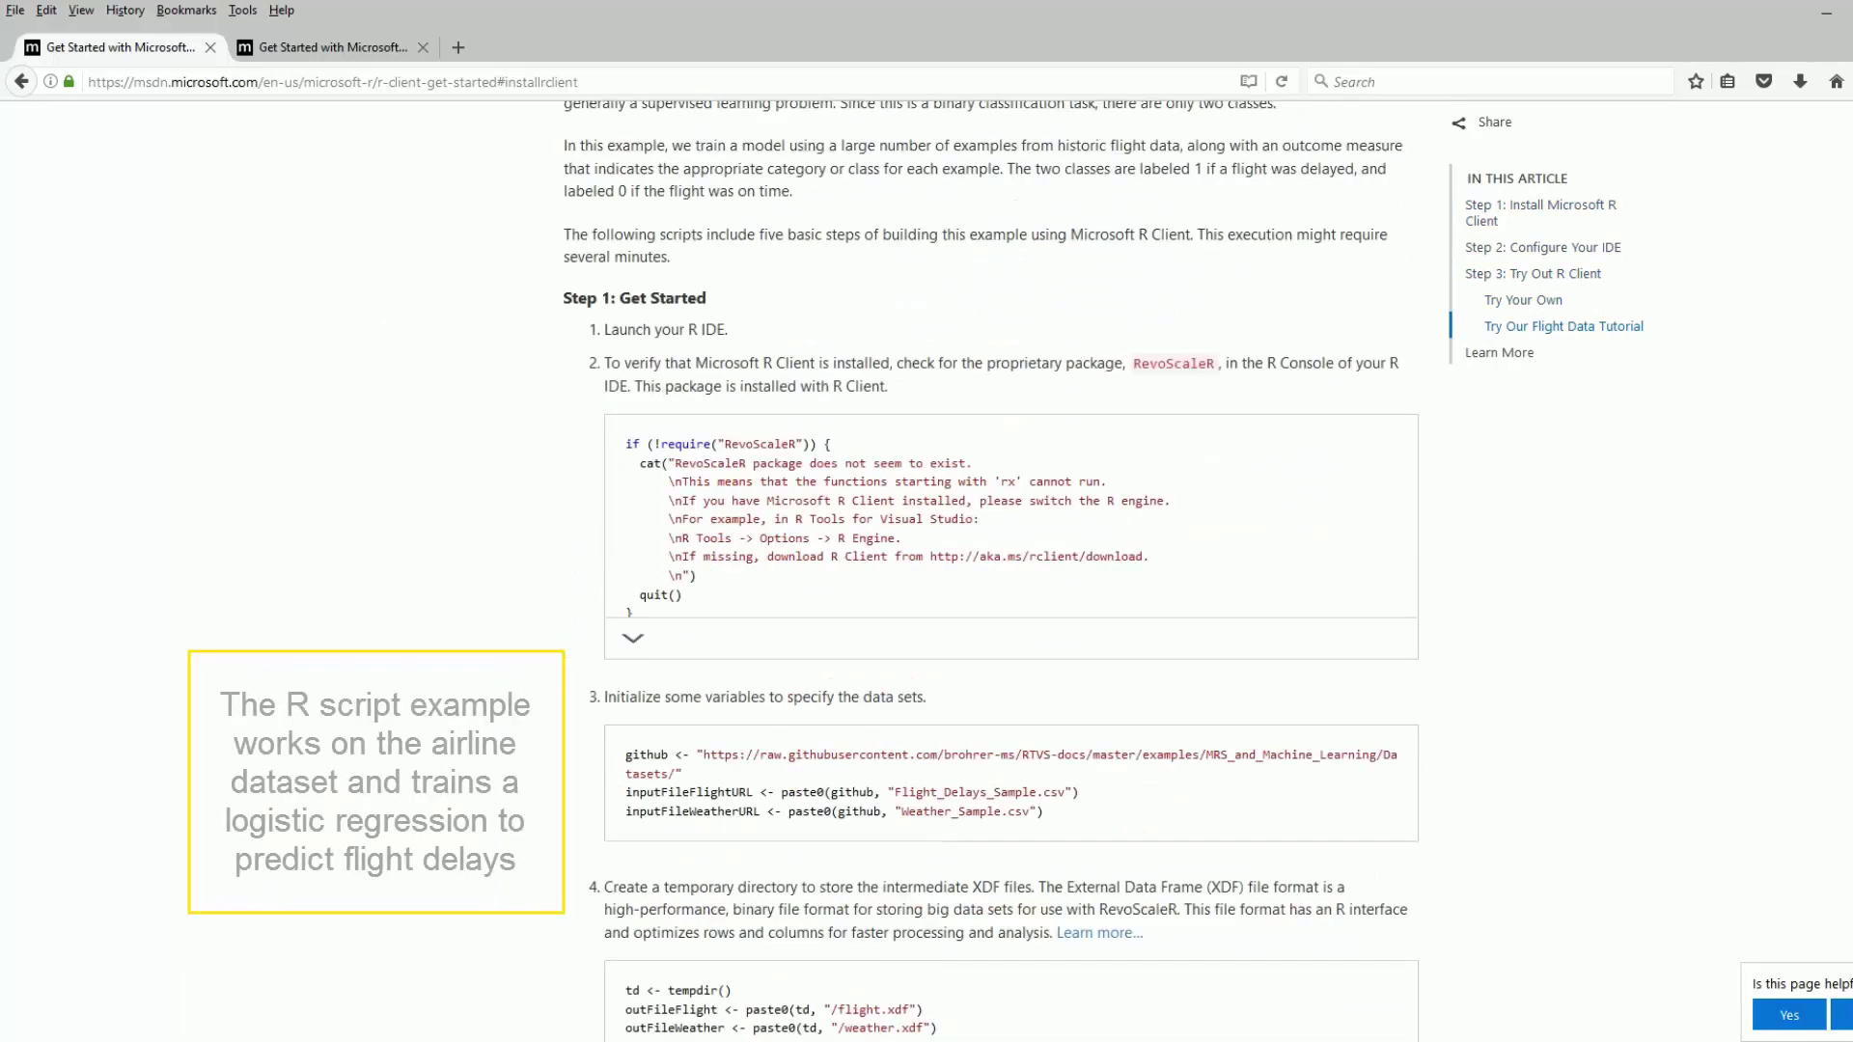
pyautogui.scroll(-15, 990, 569)
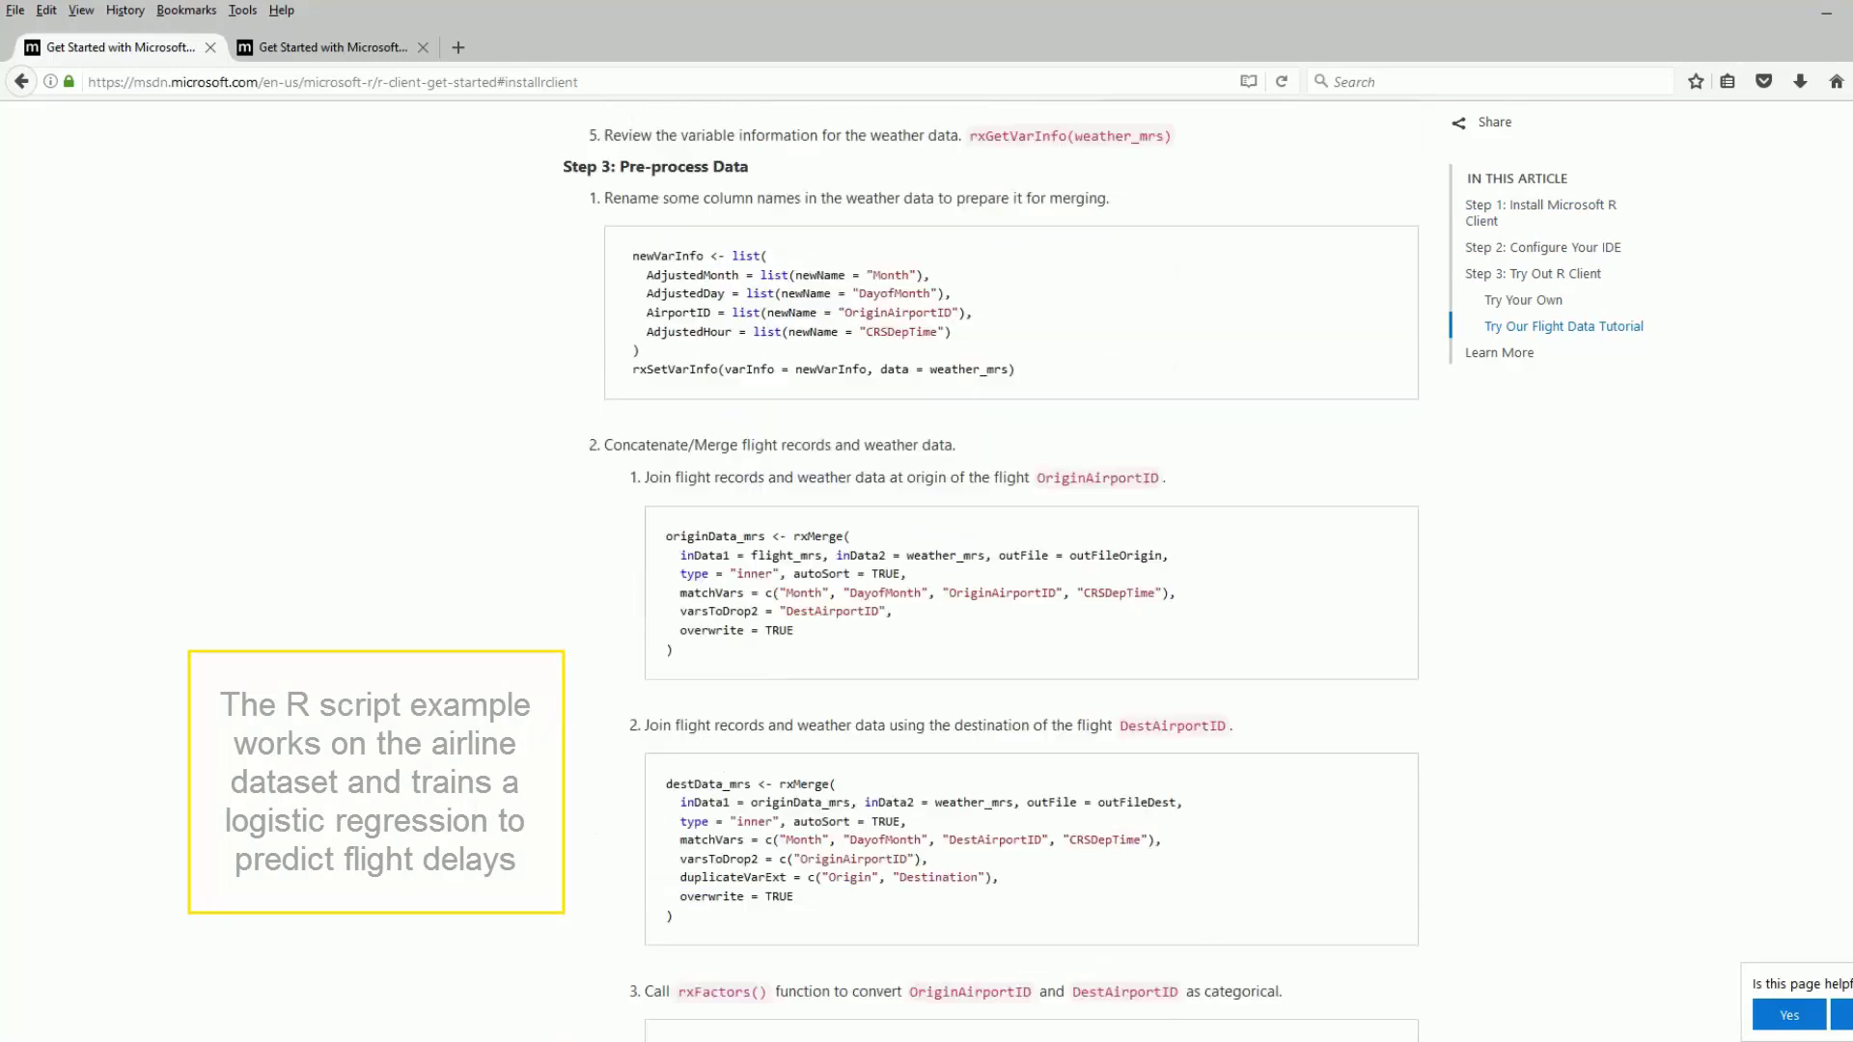
pyautogui.scroll(-2, 990, 570)
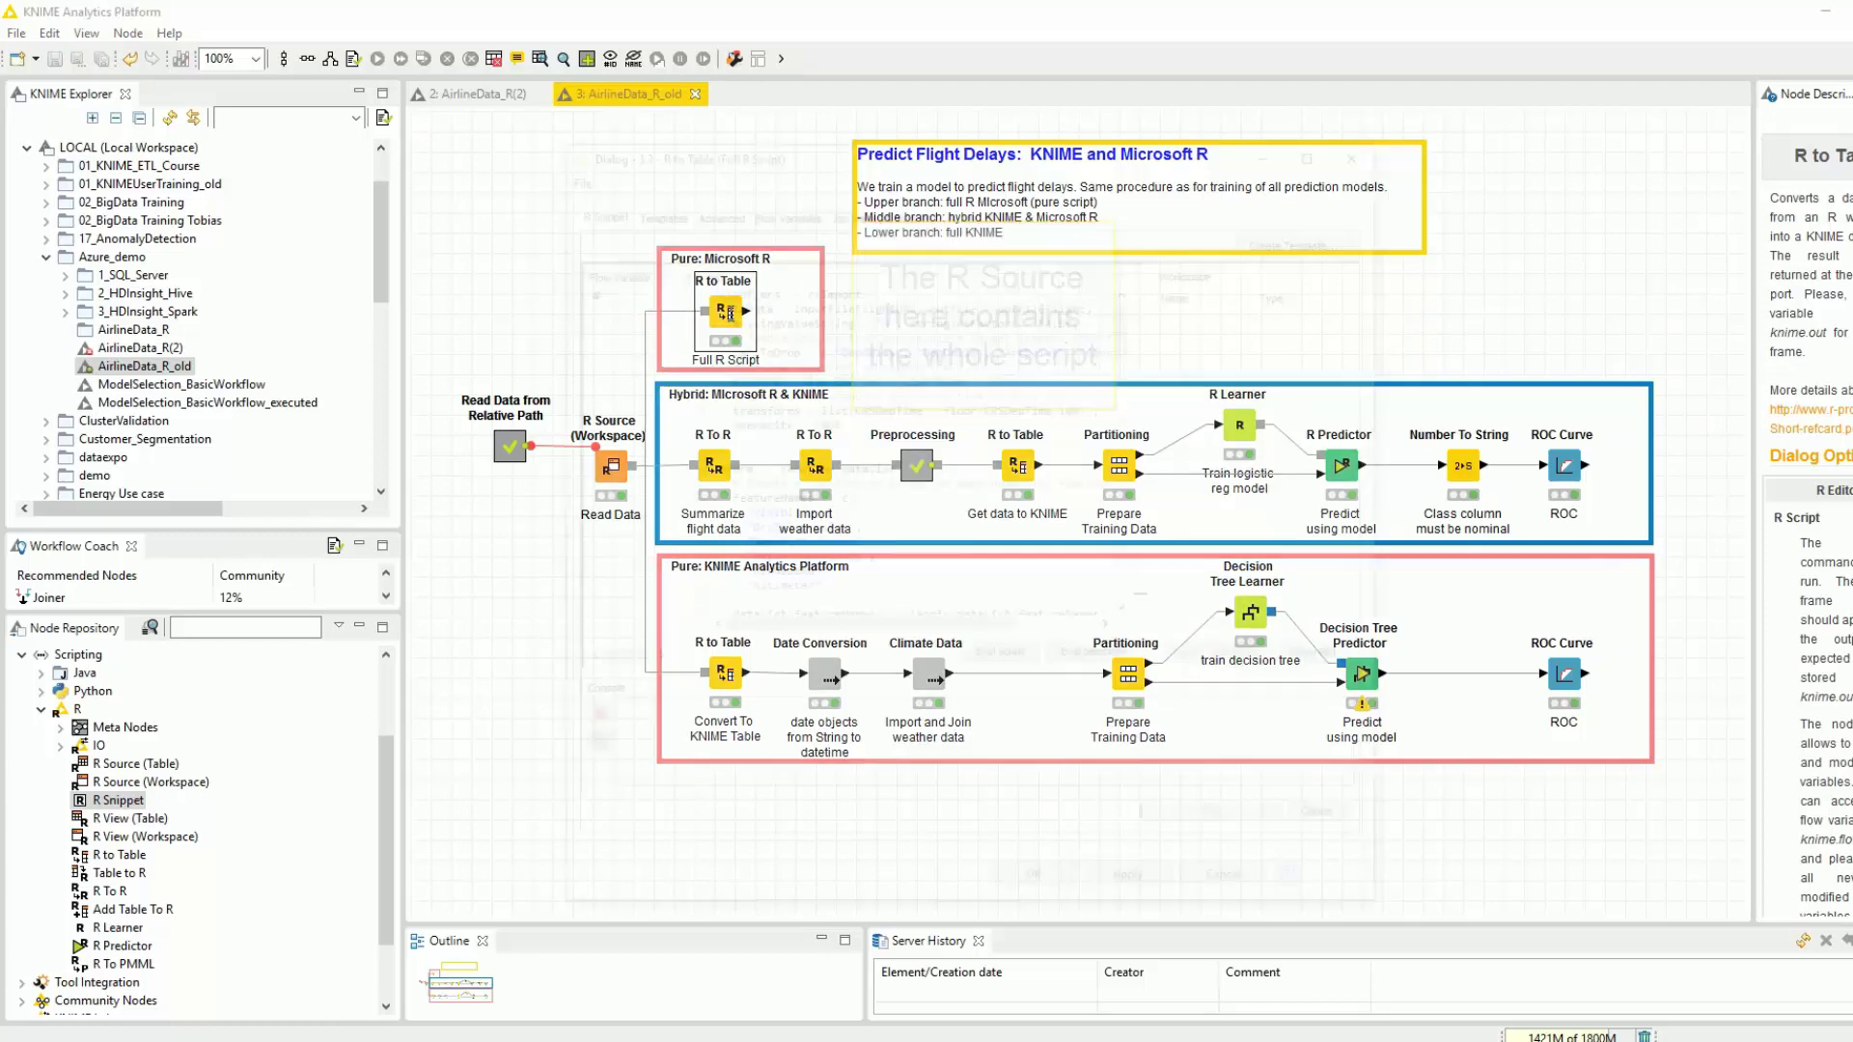
pyautogui.doubleClick(725, 313)
pyautogui.moveTo(1131, 328); pyautogui.dragTo(1132, 290)
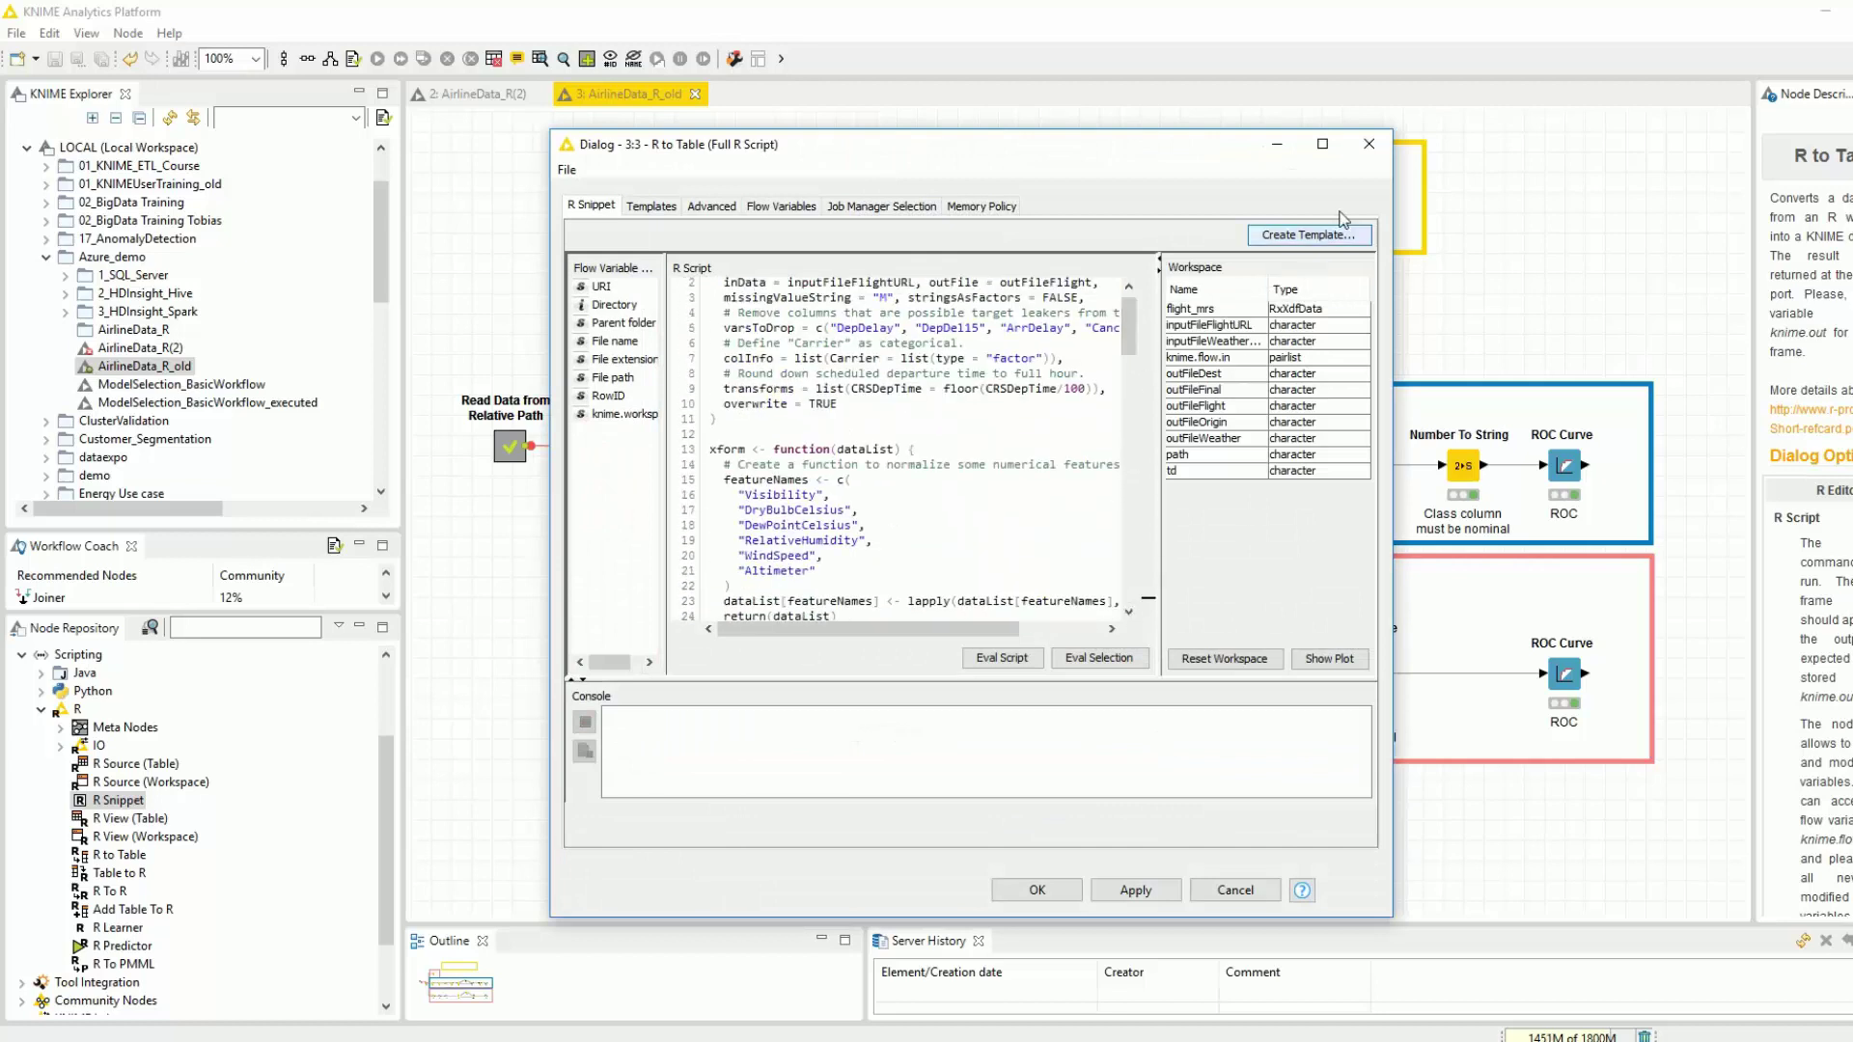
pyautogui.click(1369, 143)
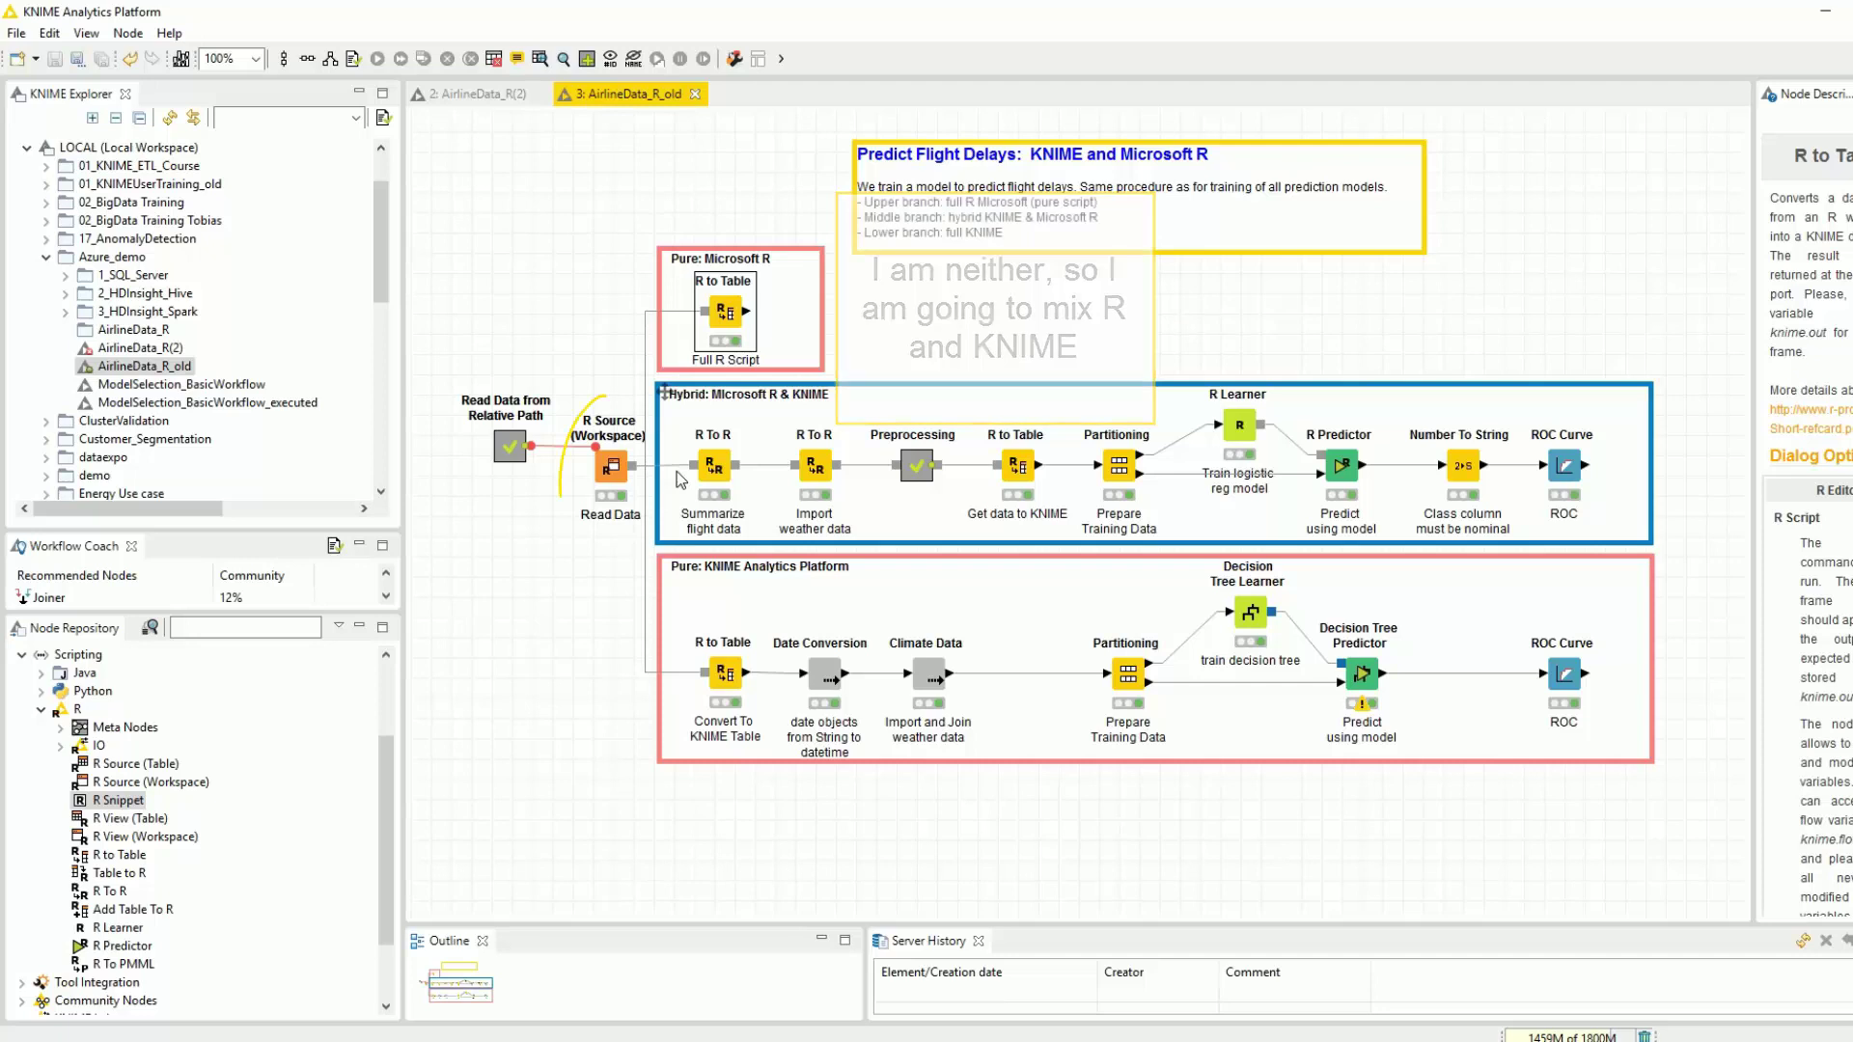
# Step: Review the R Source (Workspace) node's script, then close it
pyautogui.click(618, 475)
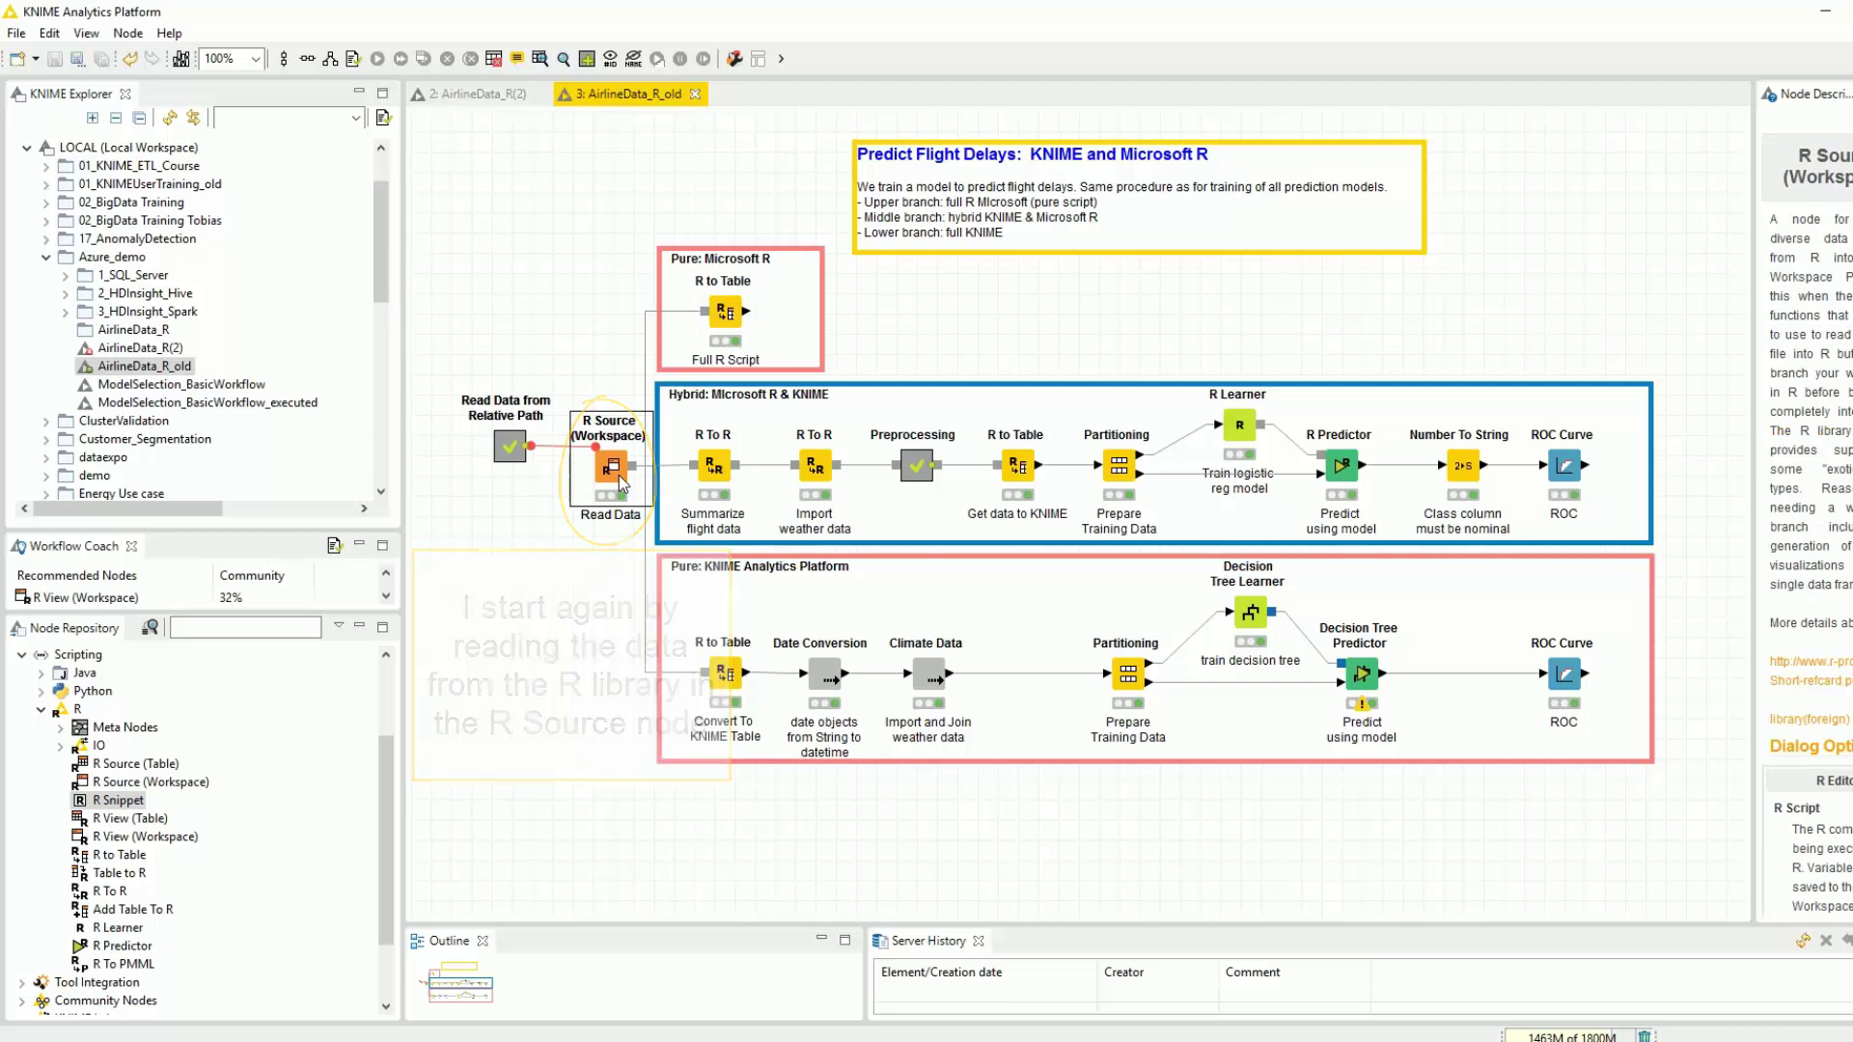
pyautogui.doubleClick(618, 475)
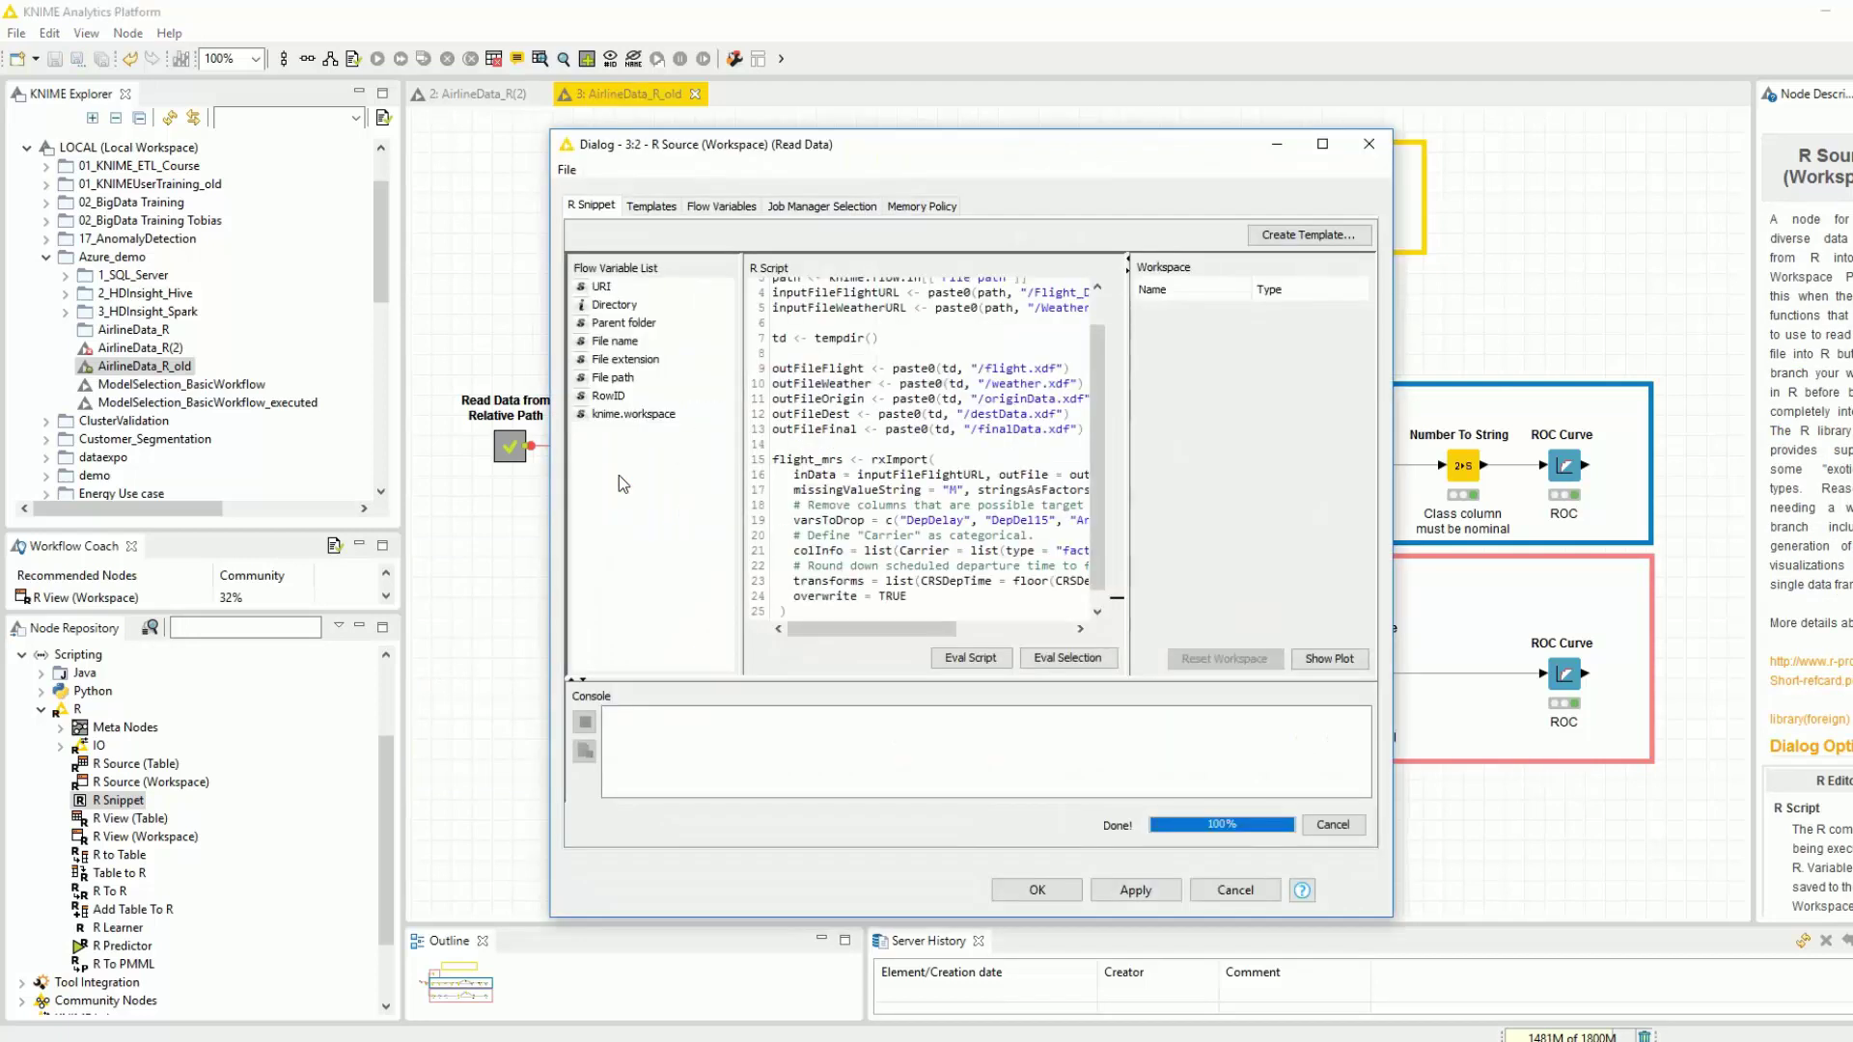
pyautogui.scroll(1, 1089, 463)
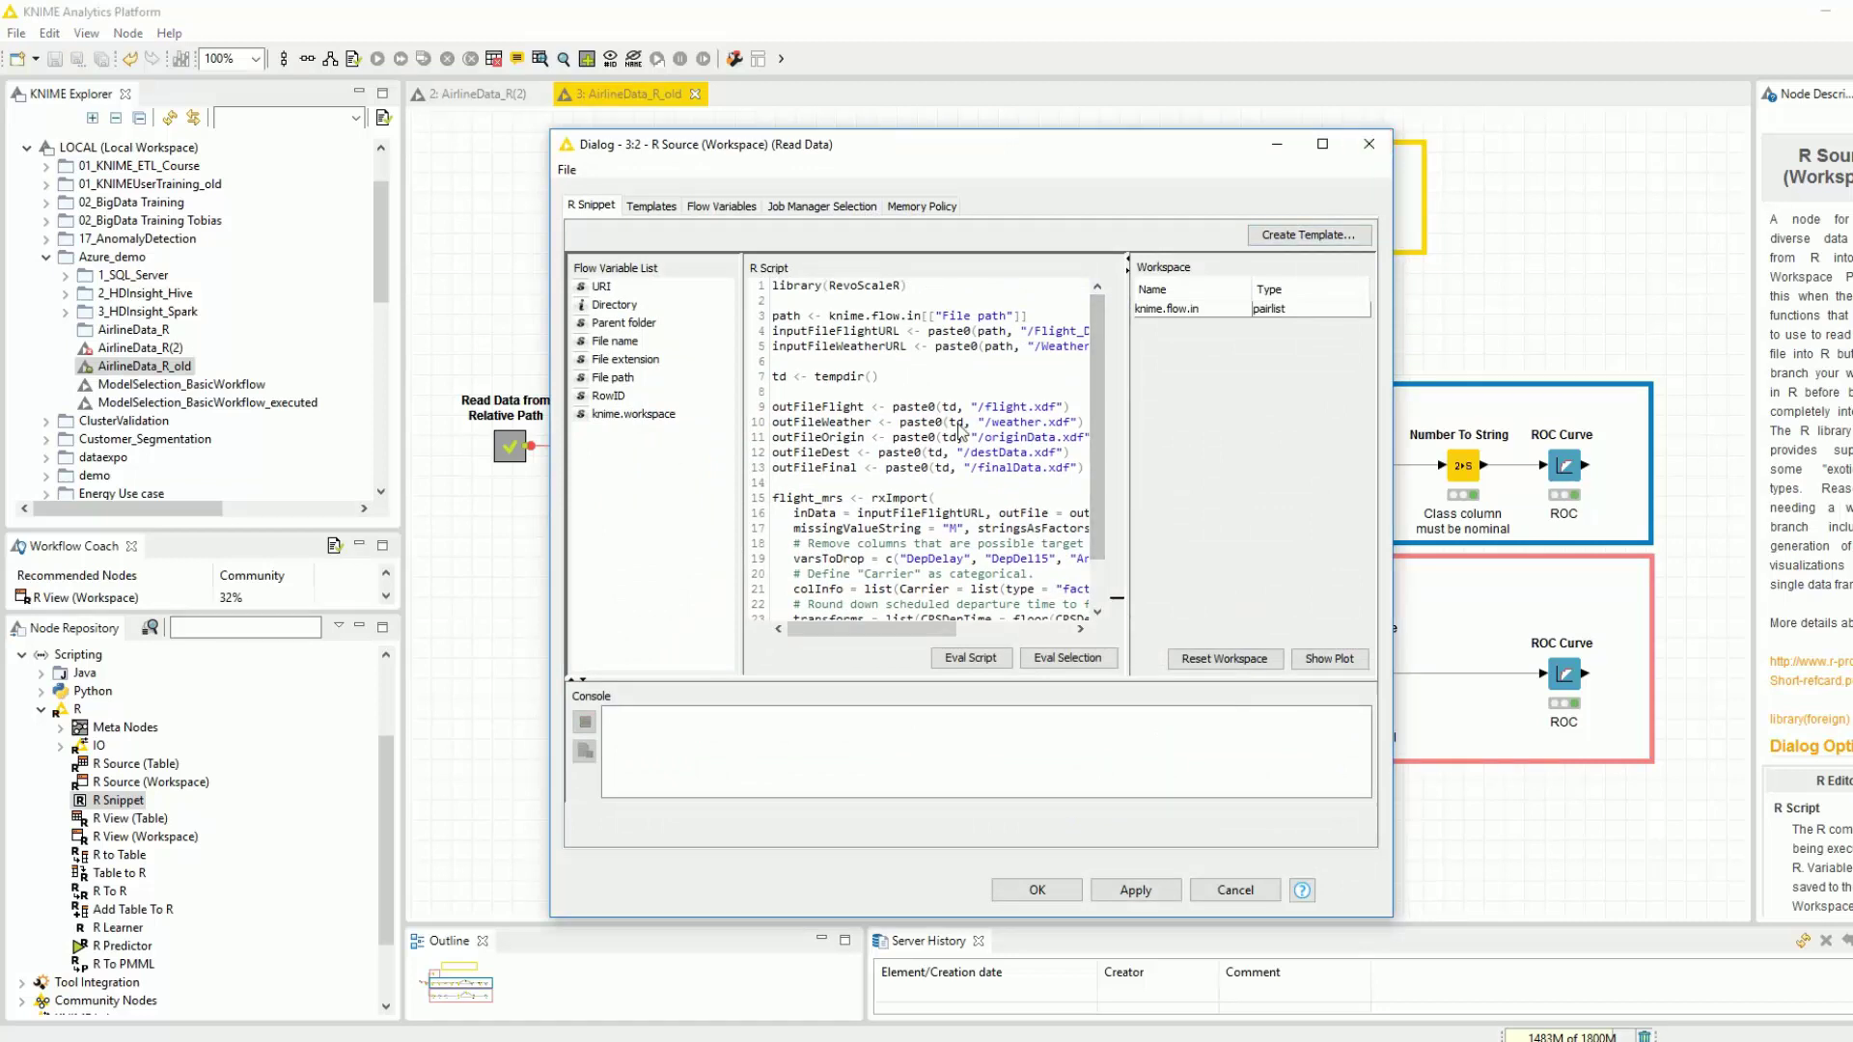
pyautogui.press('Escape')
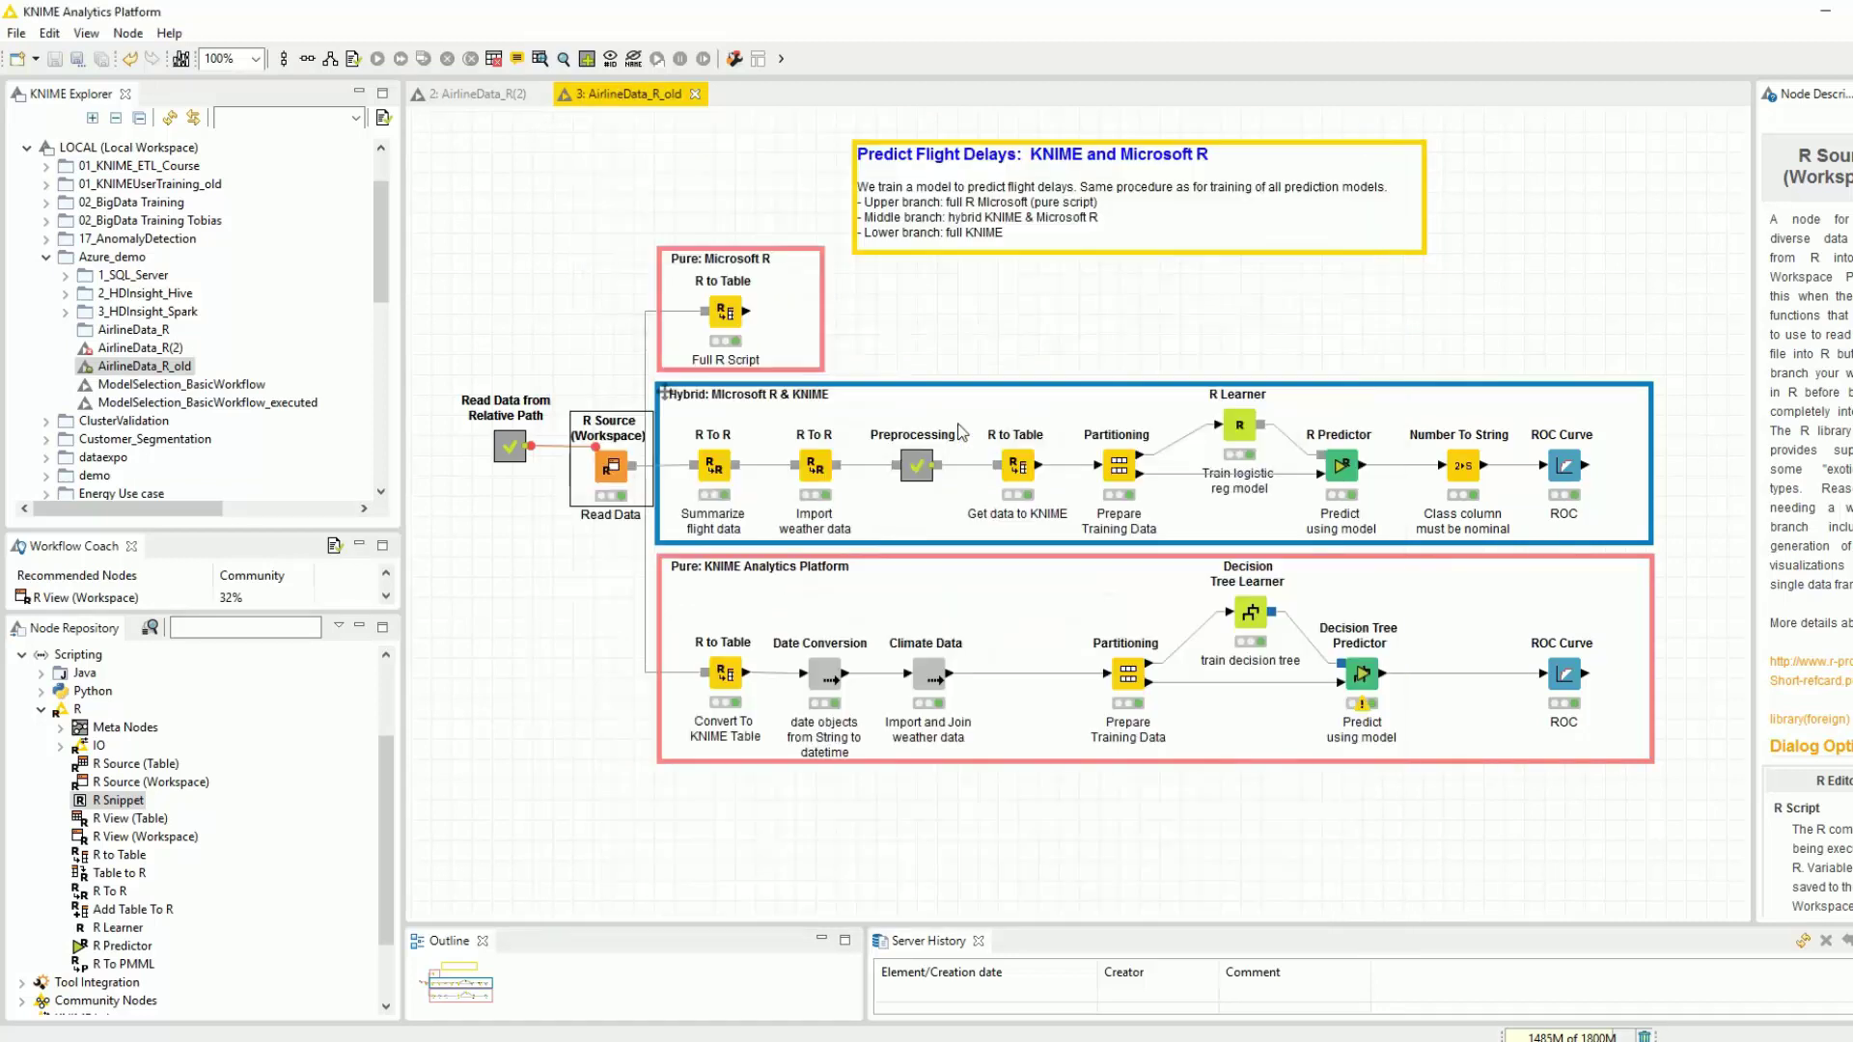
# Step: Inspect the Summarize flight data script with its flow variables, then select the Import weather data node
pyautogui.doubleClick(722, 472)
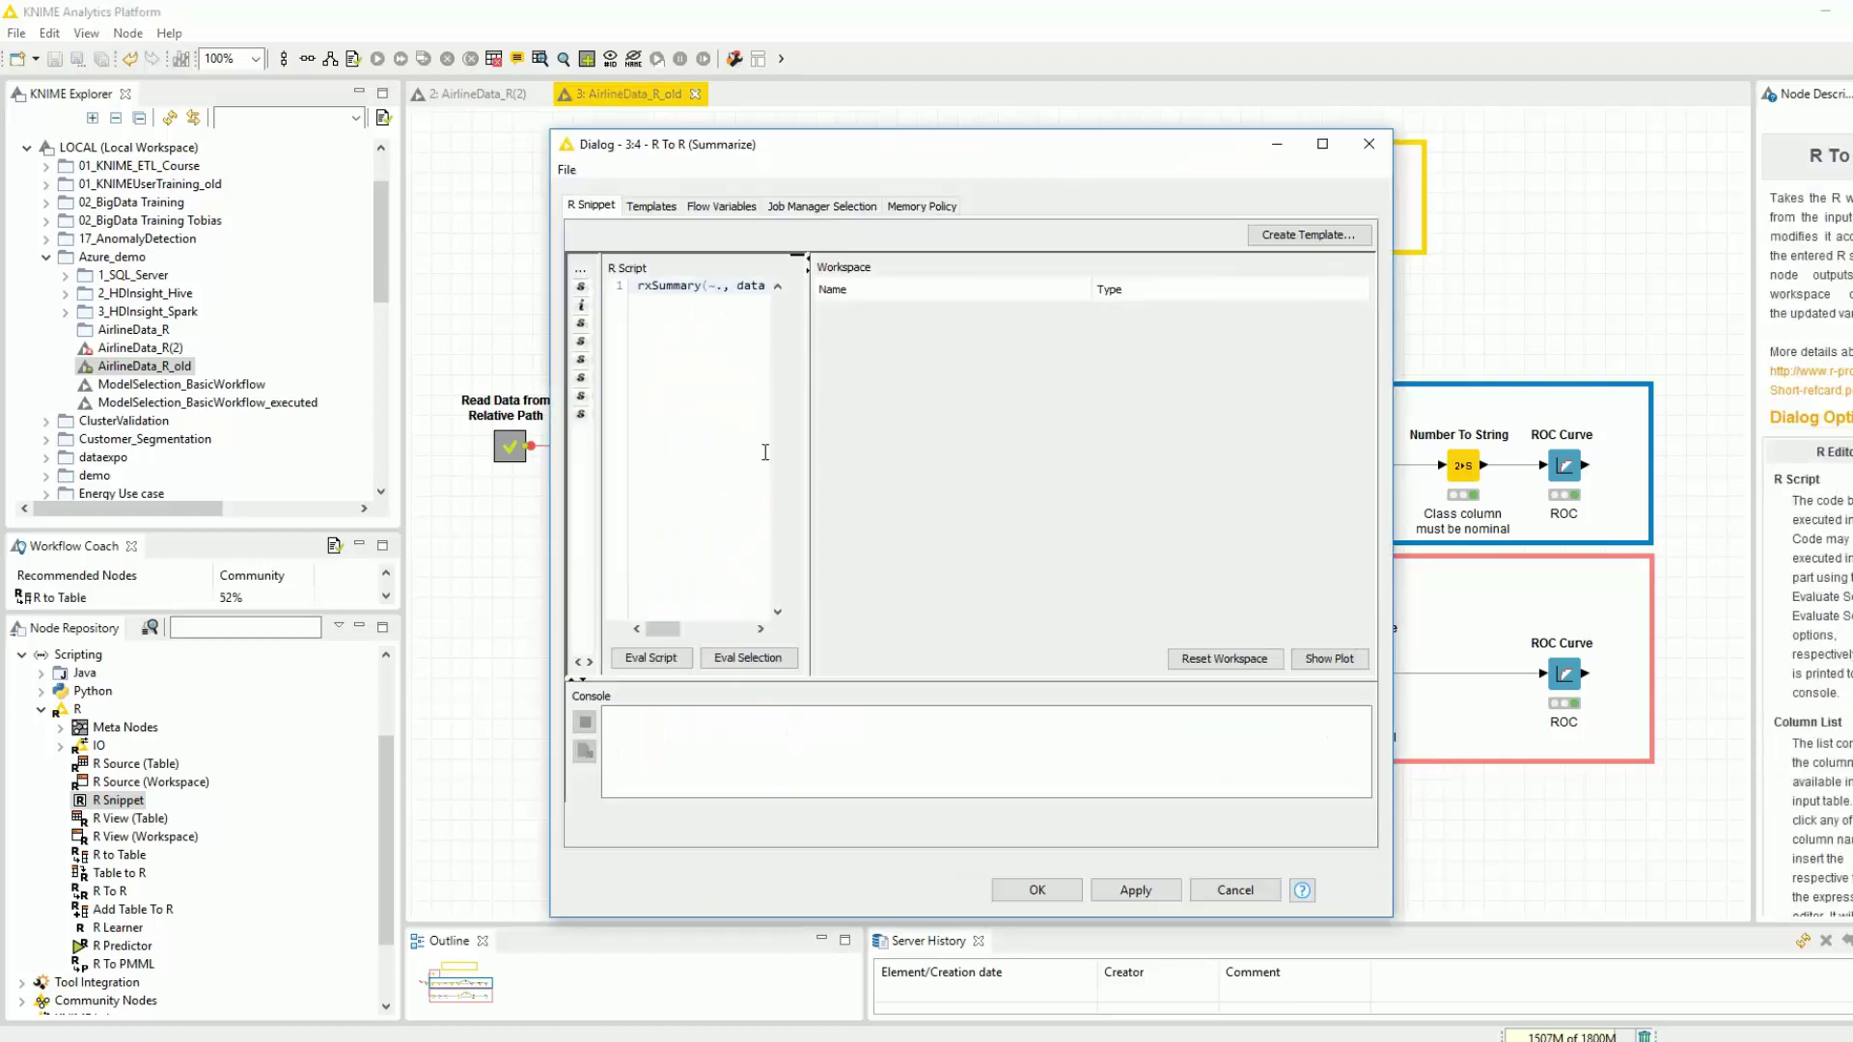
pyautogui.moveTo(810, 471); pyautogui.dragTo(1134, 473)
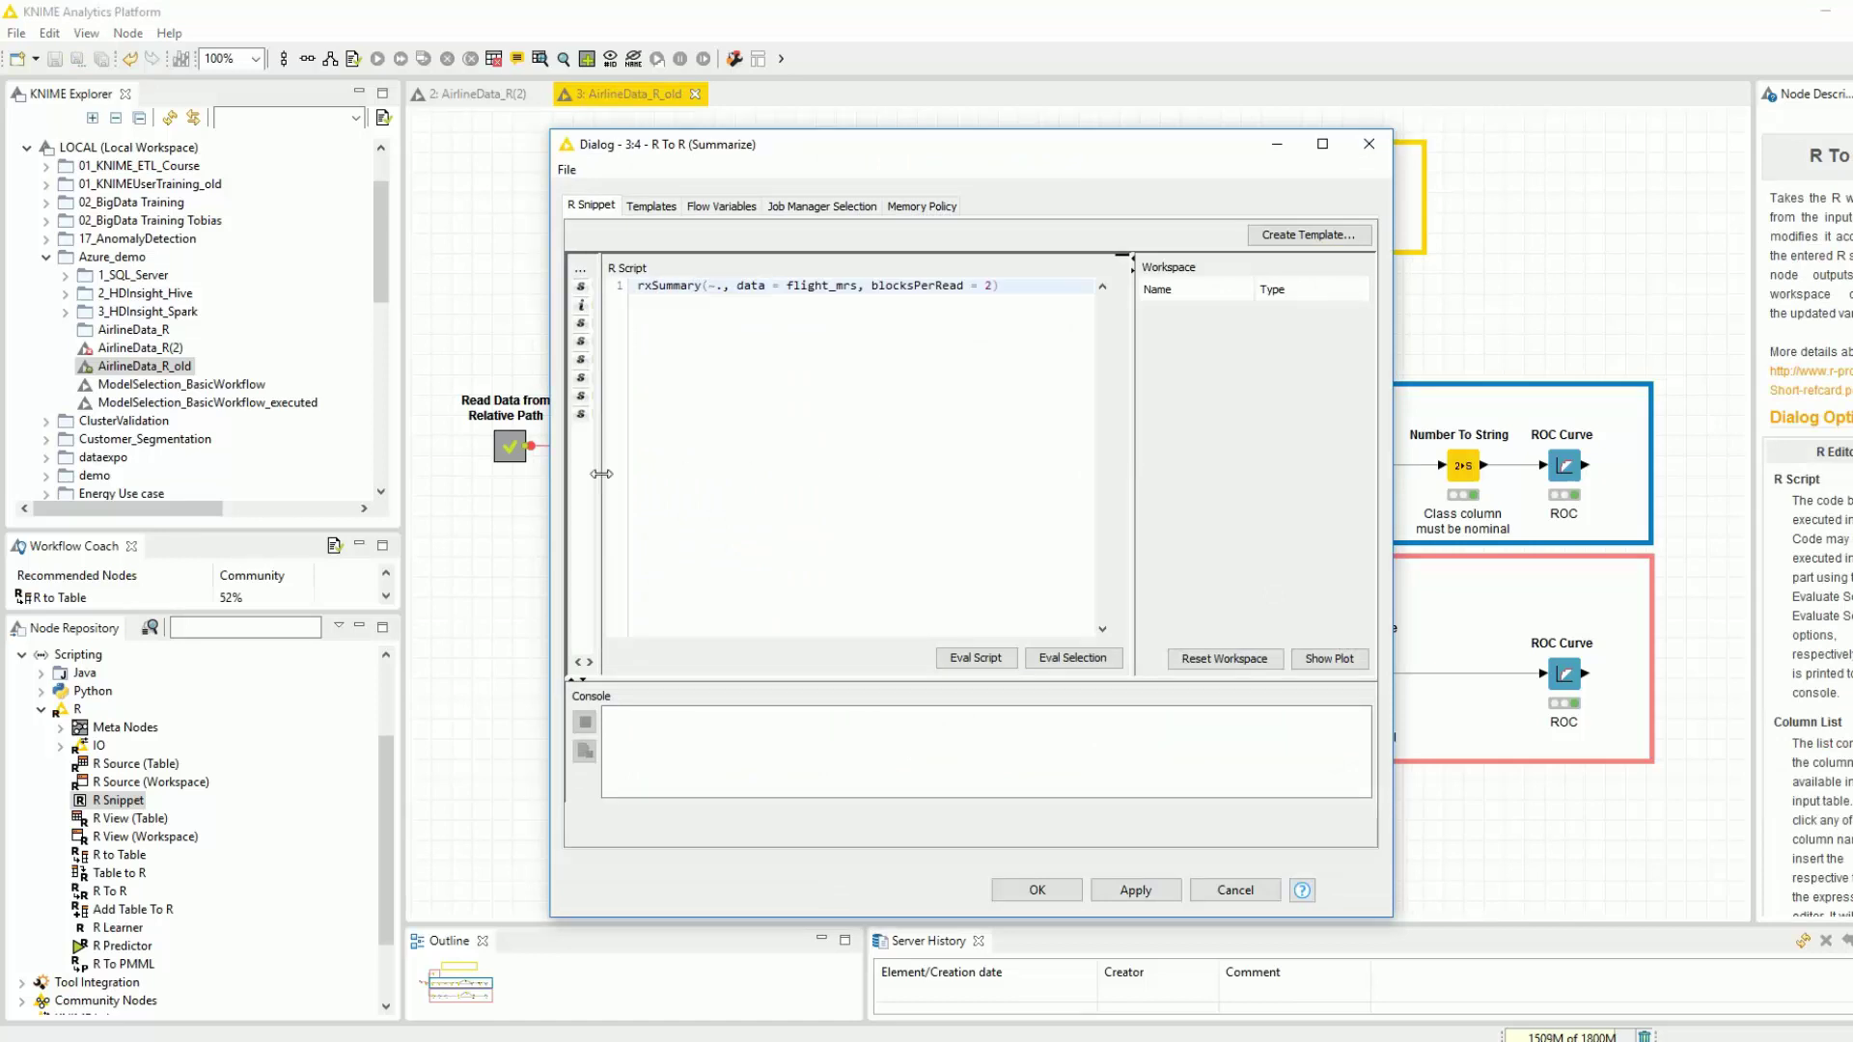
pyautogui.moveTo(600, 475); pyautogui.dragTo(666, 474)
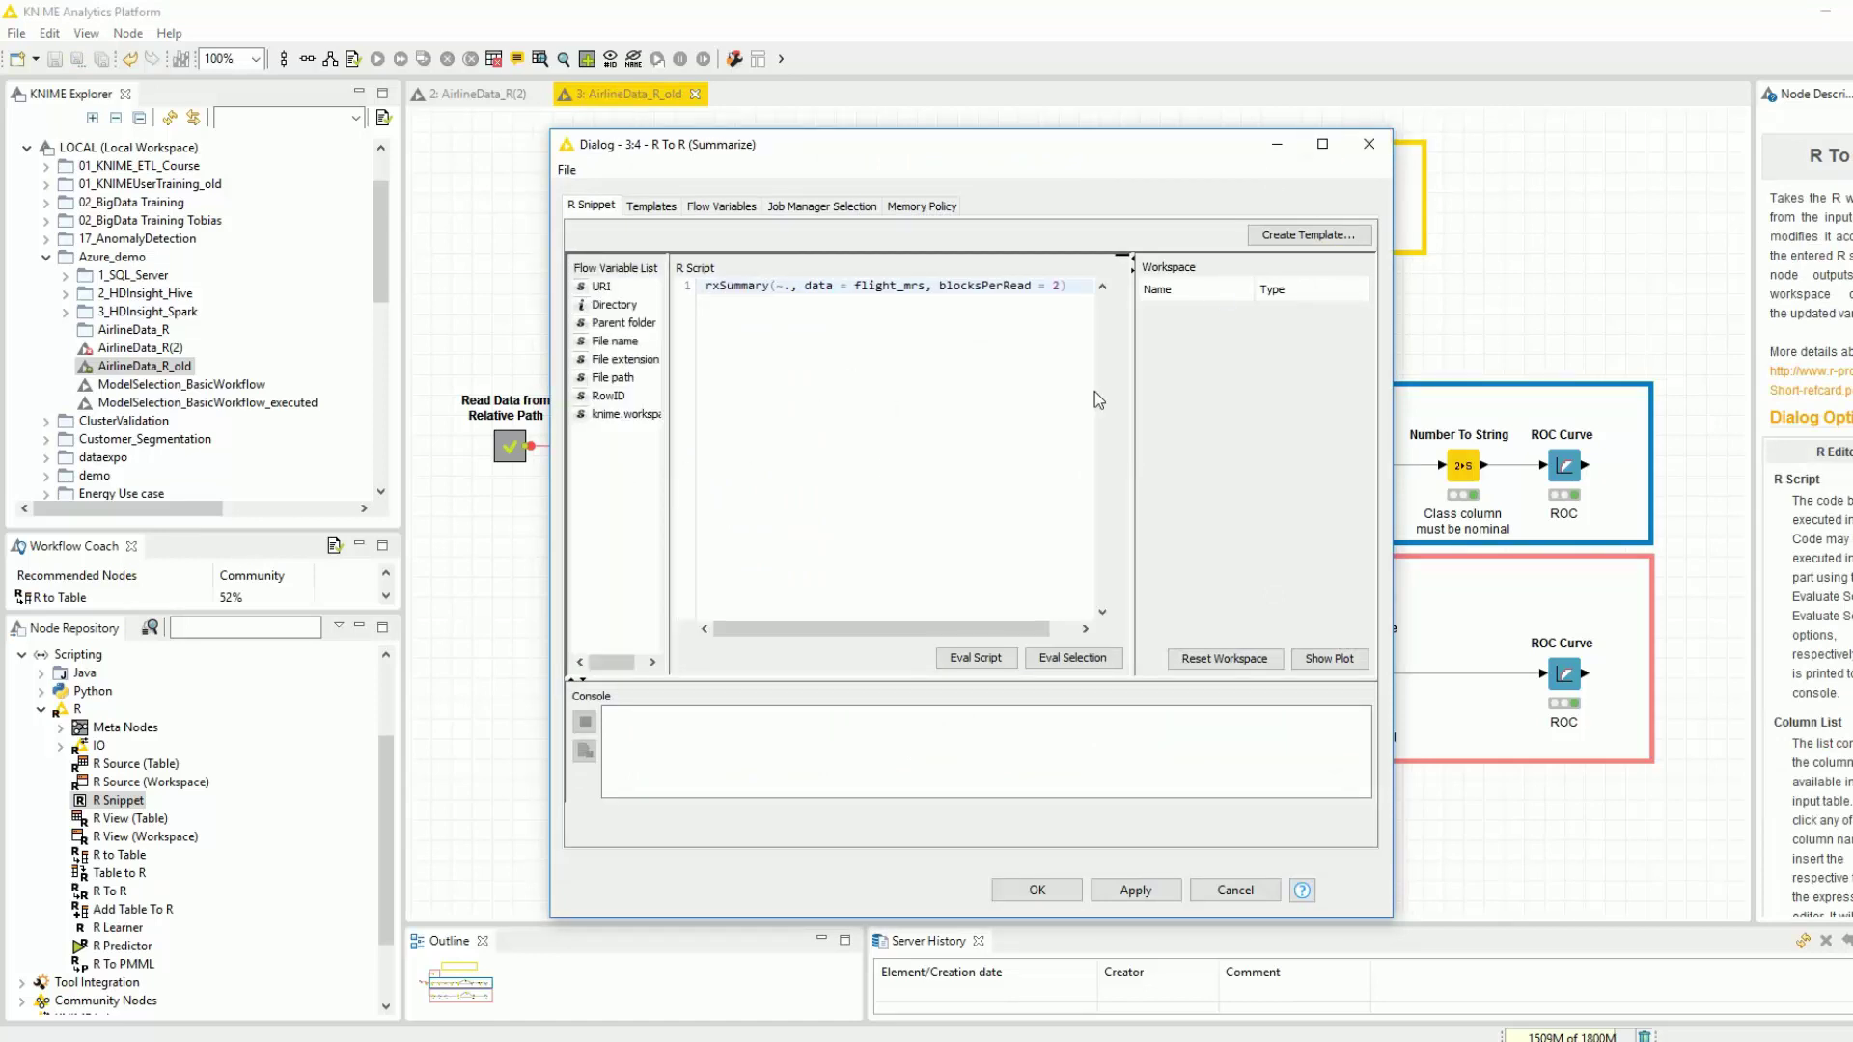
pyautogui.press('Escape')
pyautogui.click(815, 470)
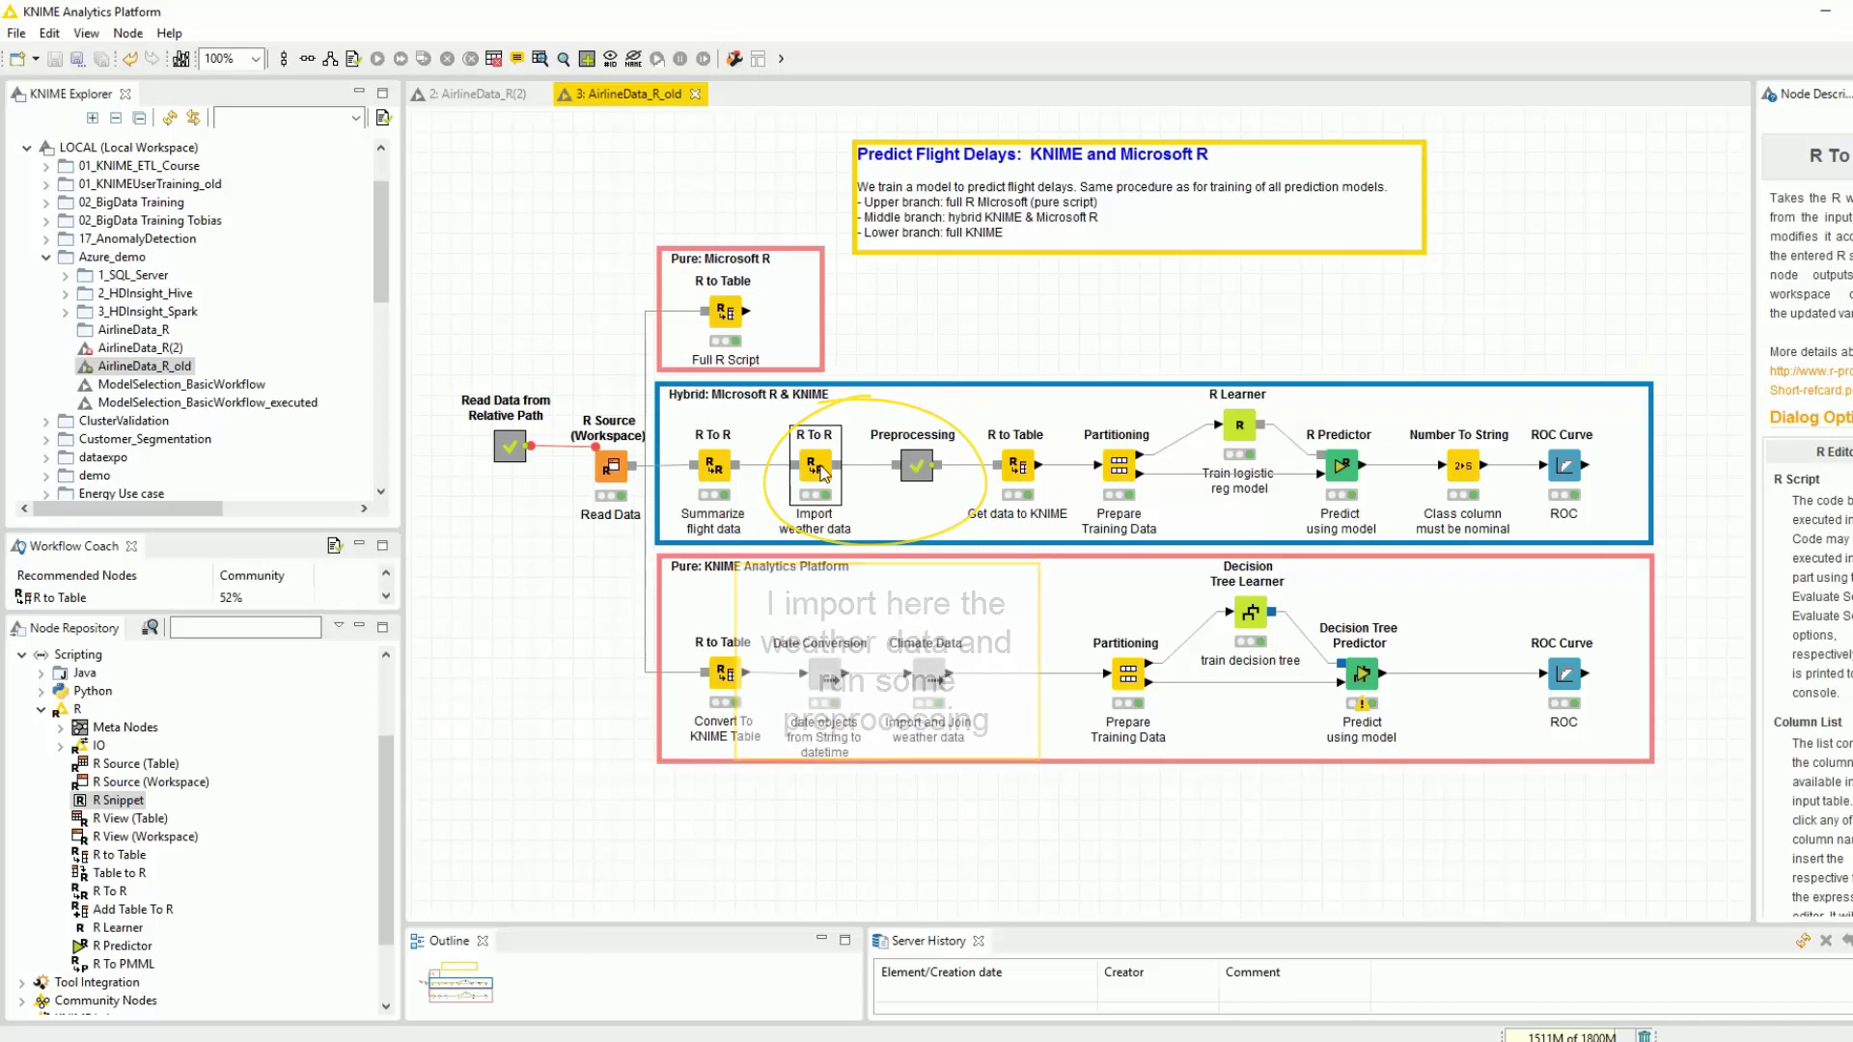
pyautogui.doubleClick(818, 470)
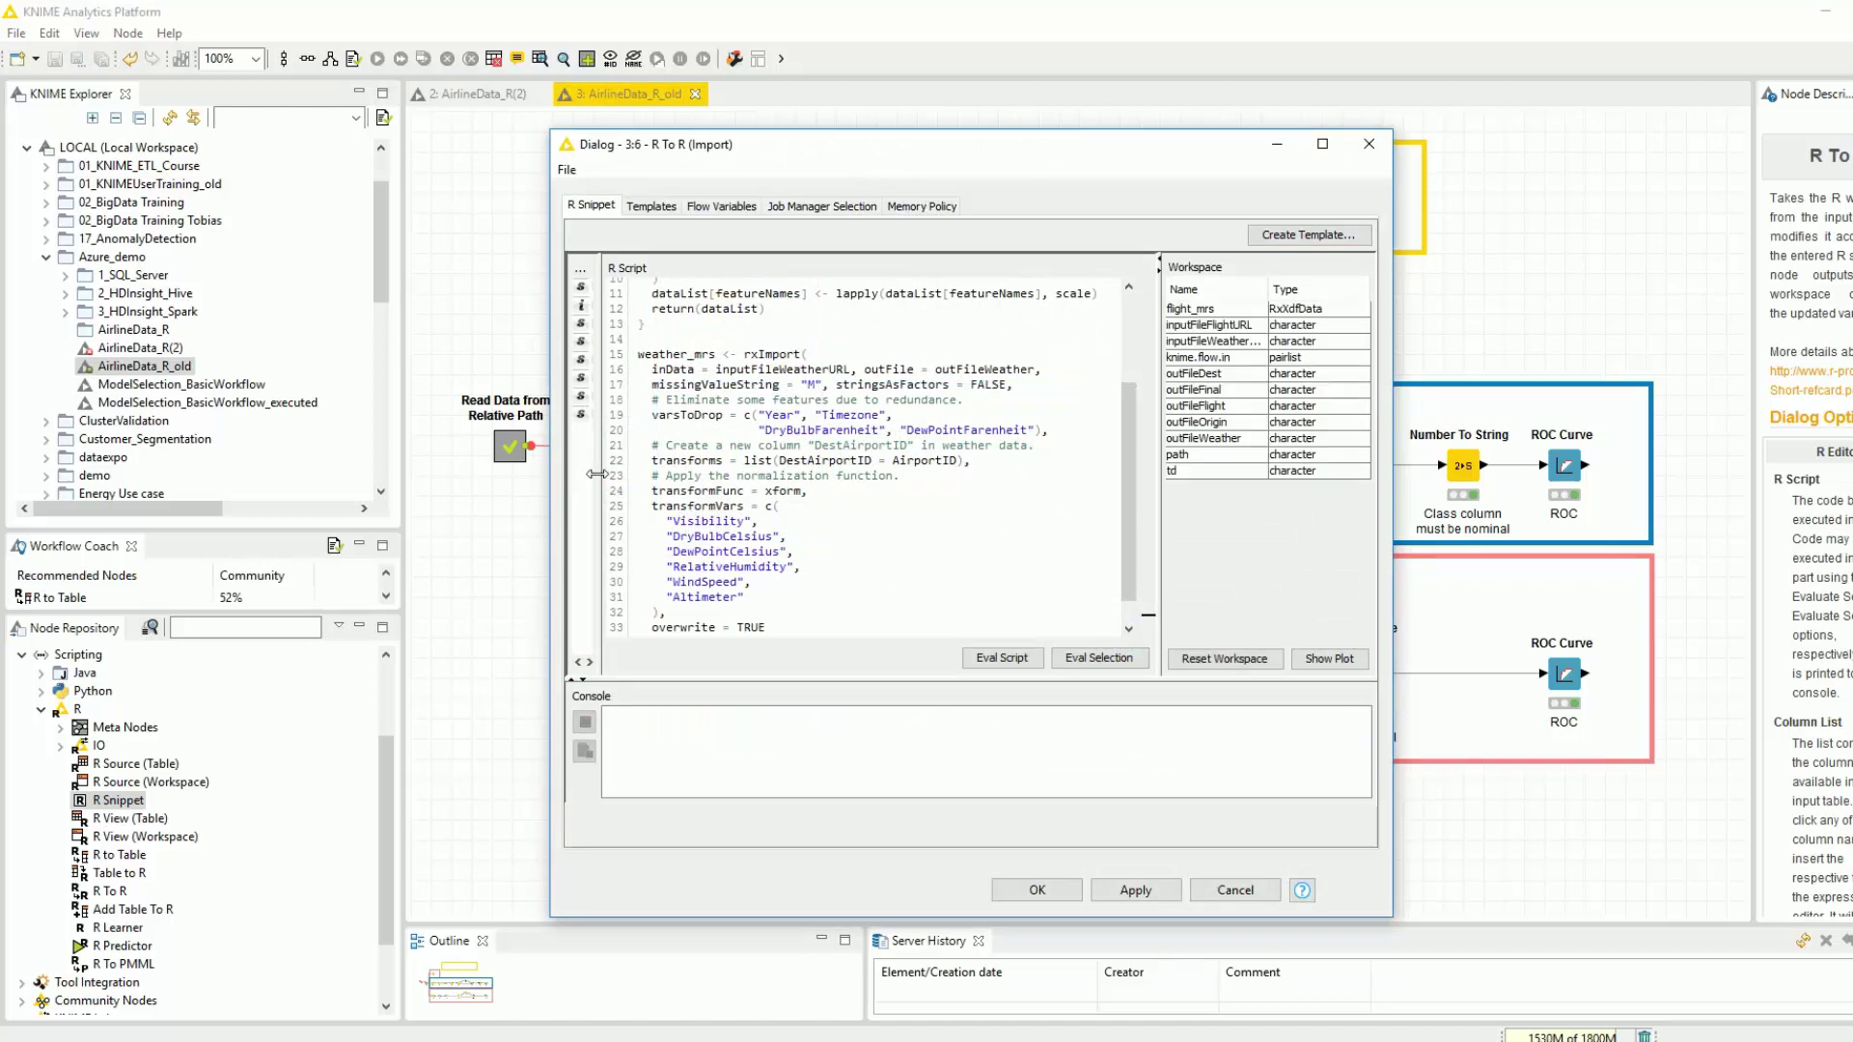
pyautogui.click(1369, 145)
pyautogui.doubleClick(914, 444)
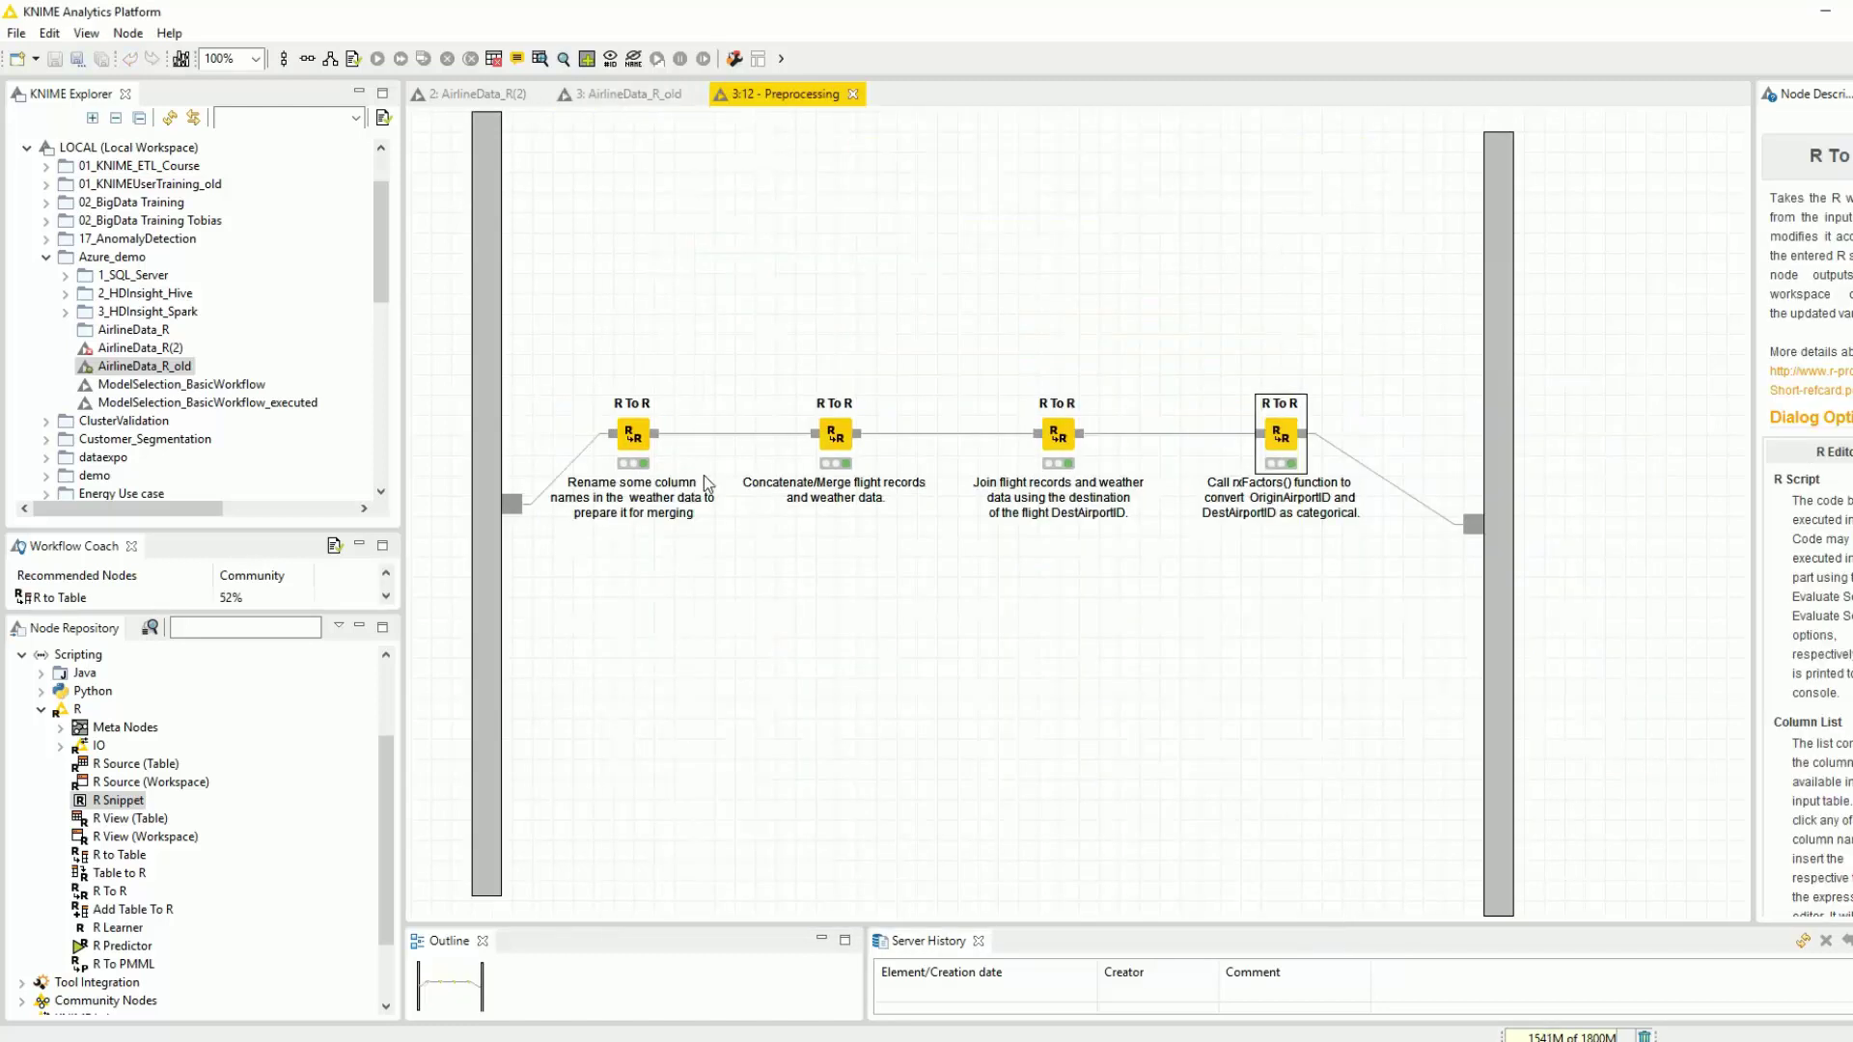
pyautogui.doubleClick(1266, 453)
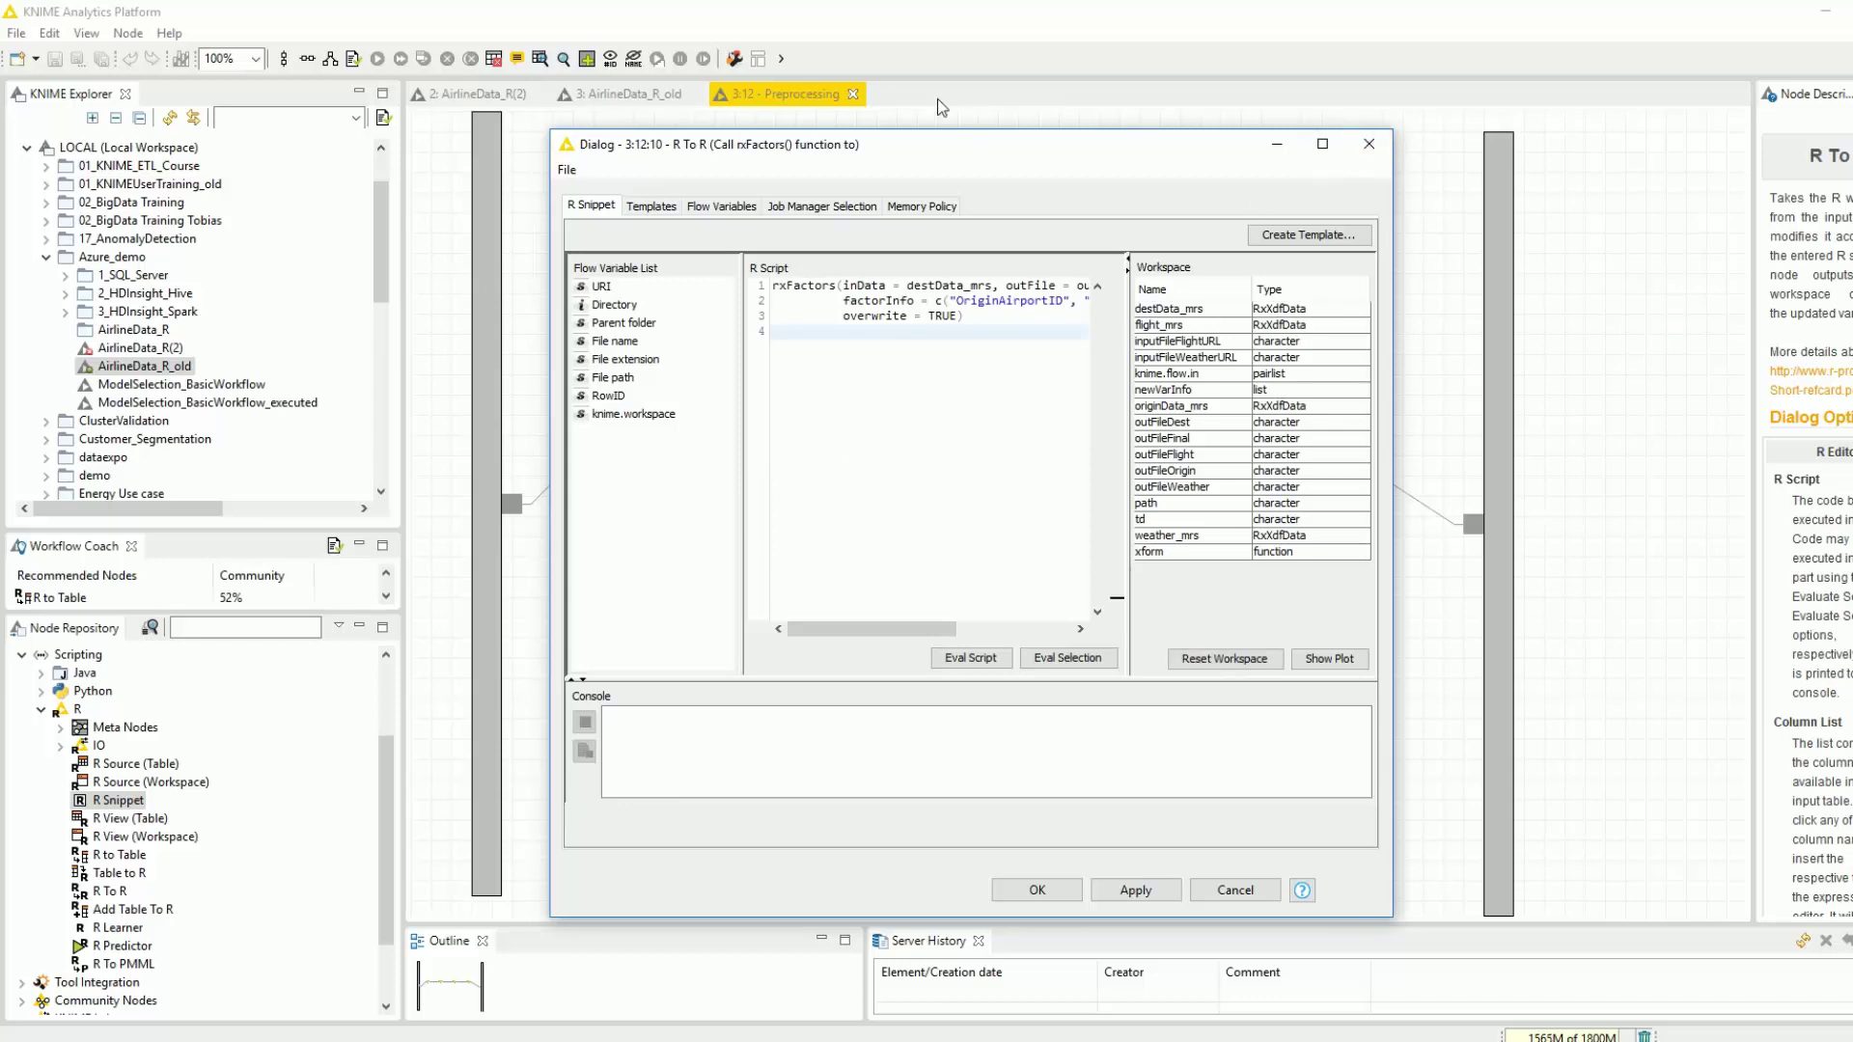
pyautogui.press('Escape')
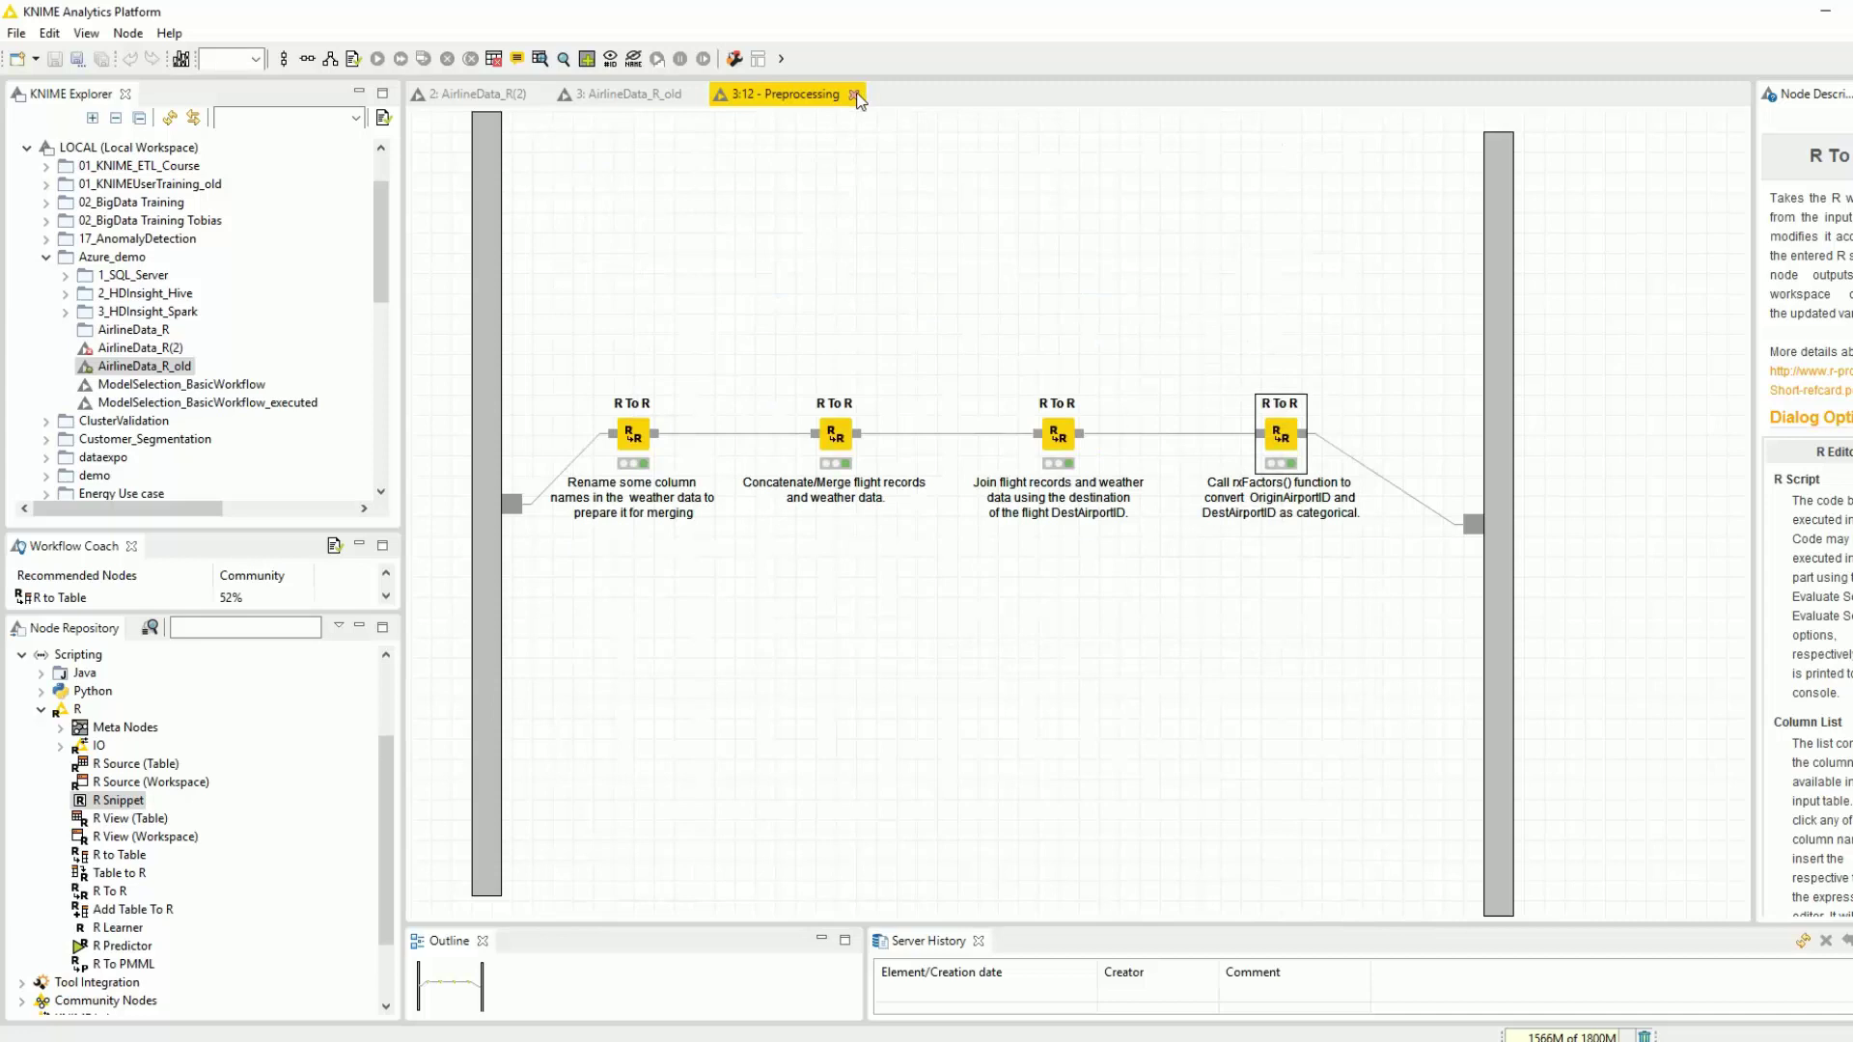
pyautogui.click(853, 94)
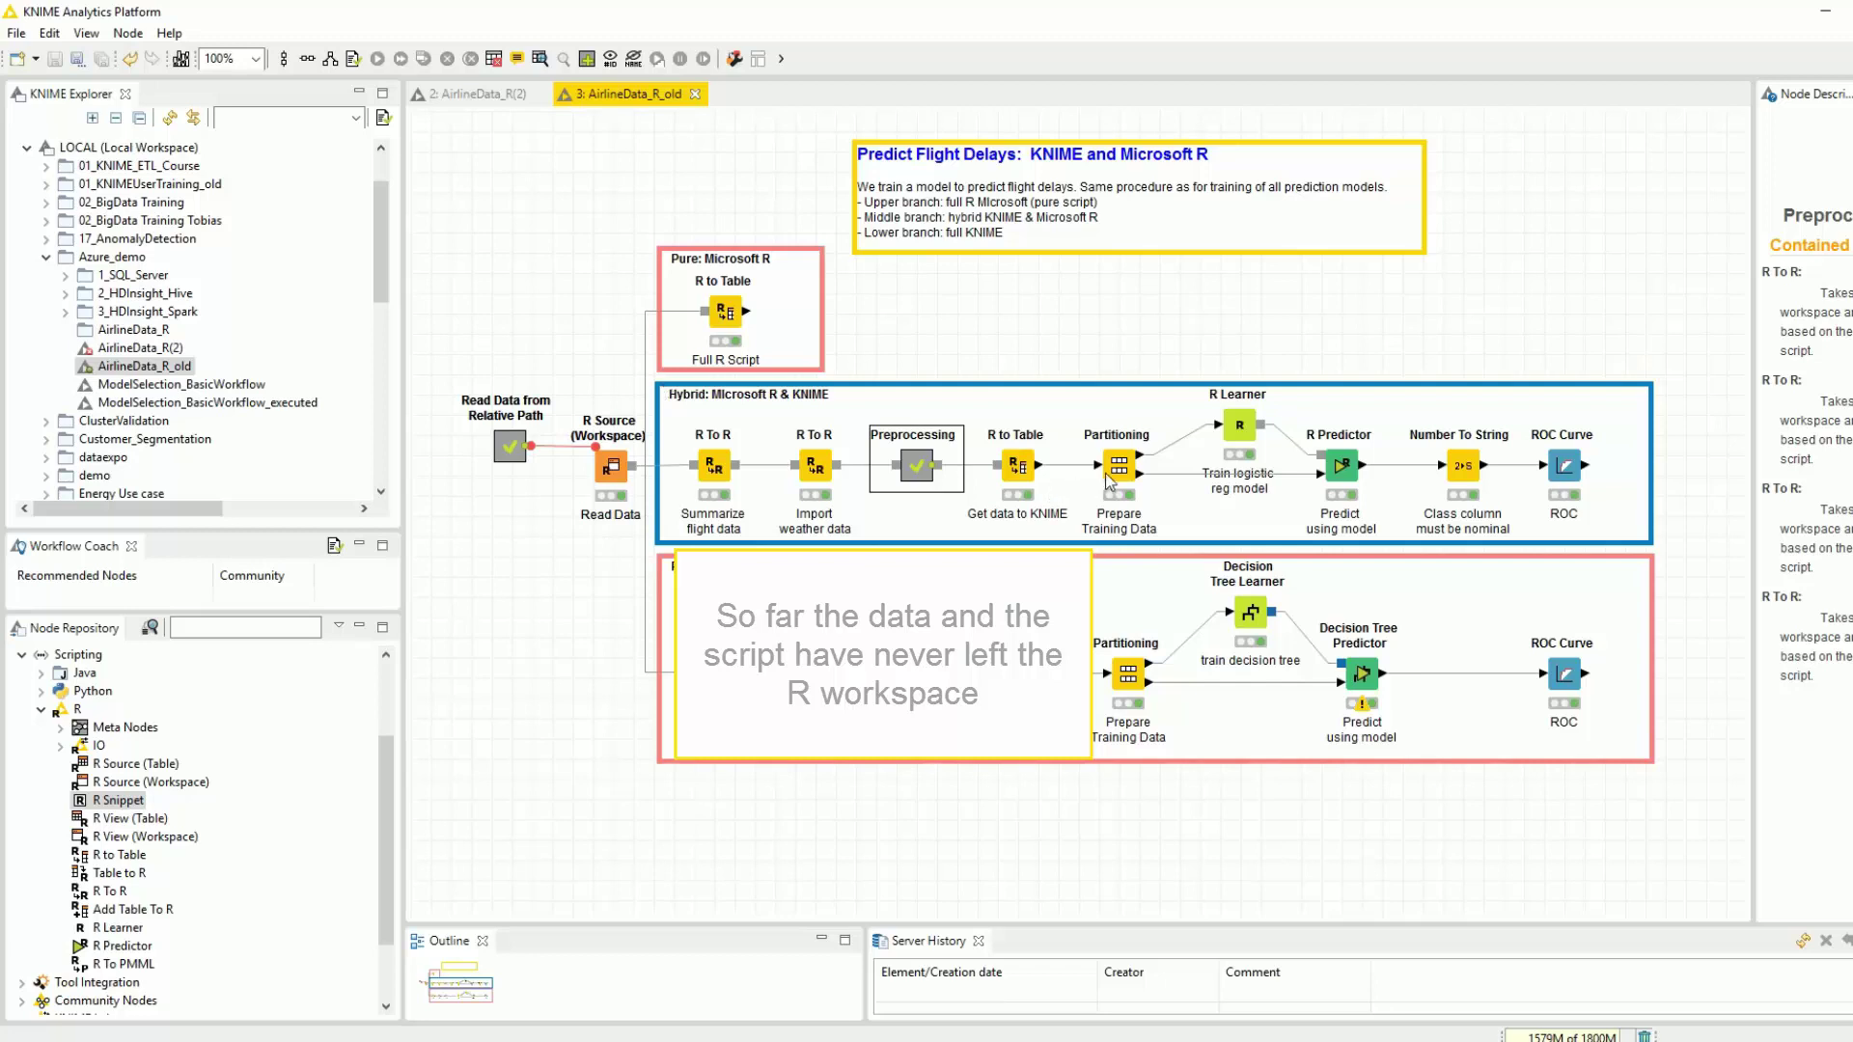
pyautogui.click(1041, 482)
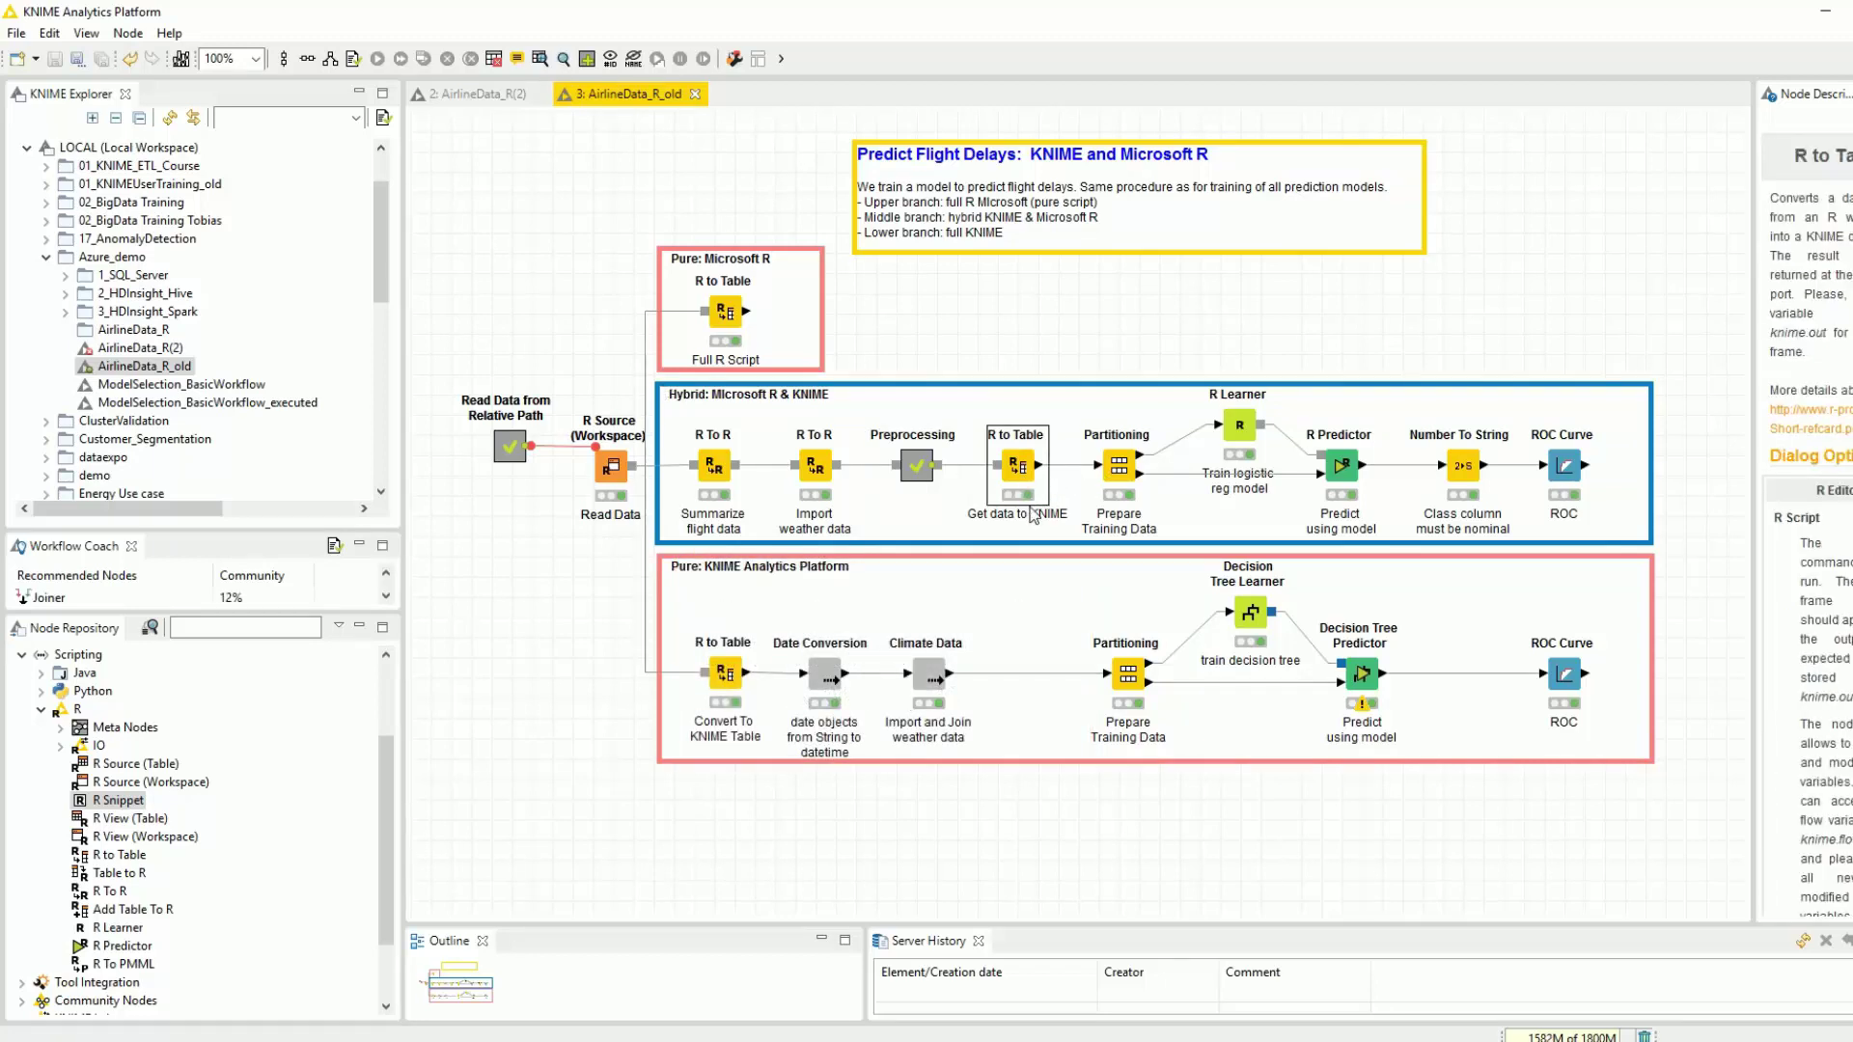
pyautogui.click(1116, 473)
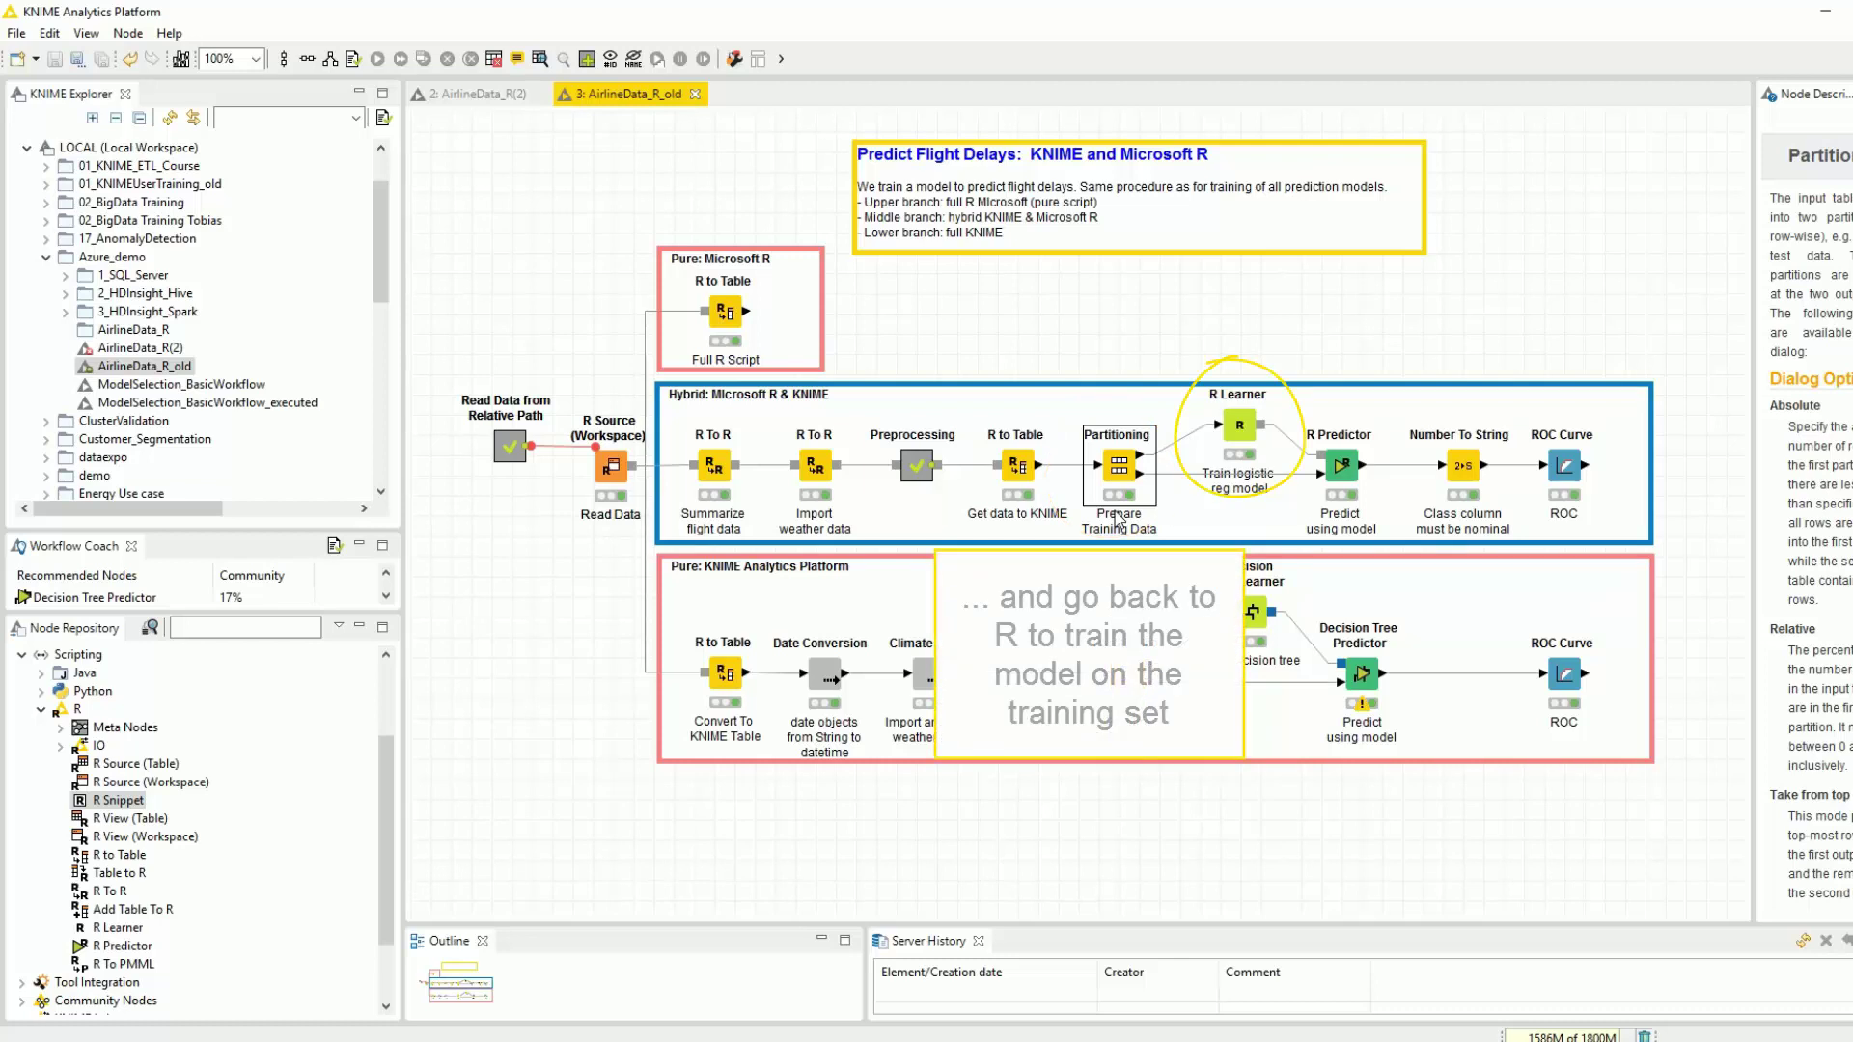
pyautogui.click(1242, 435)
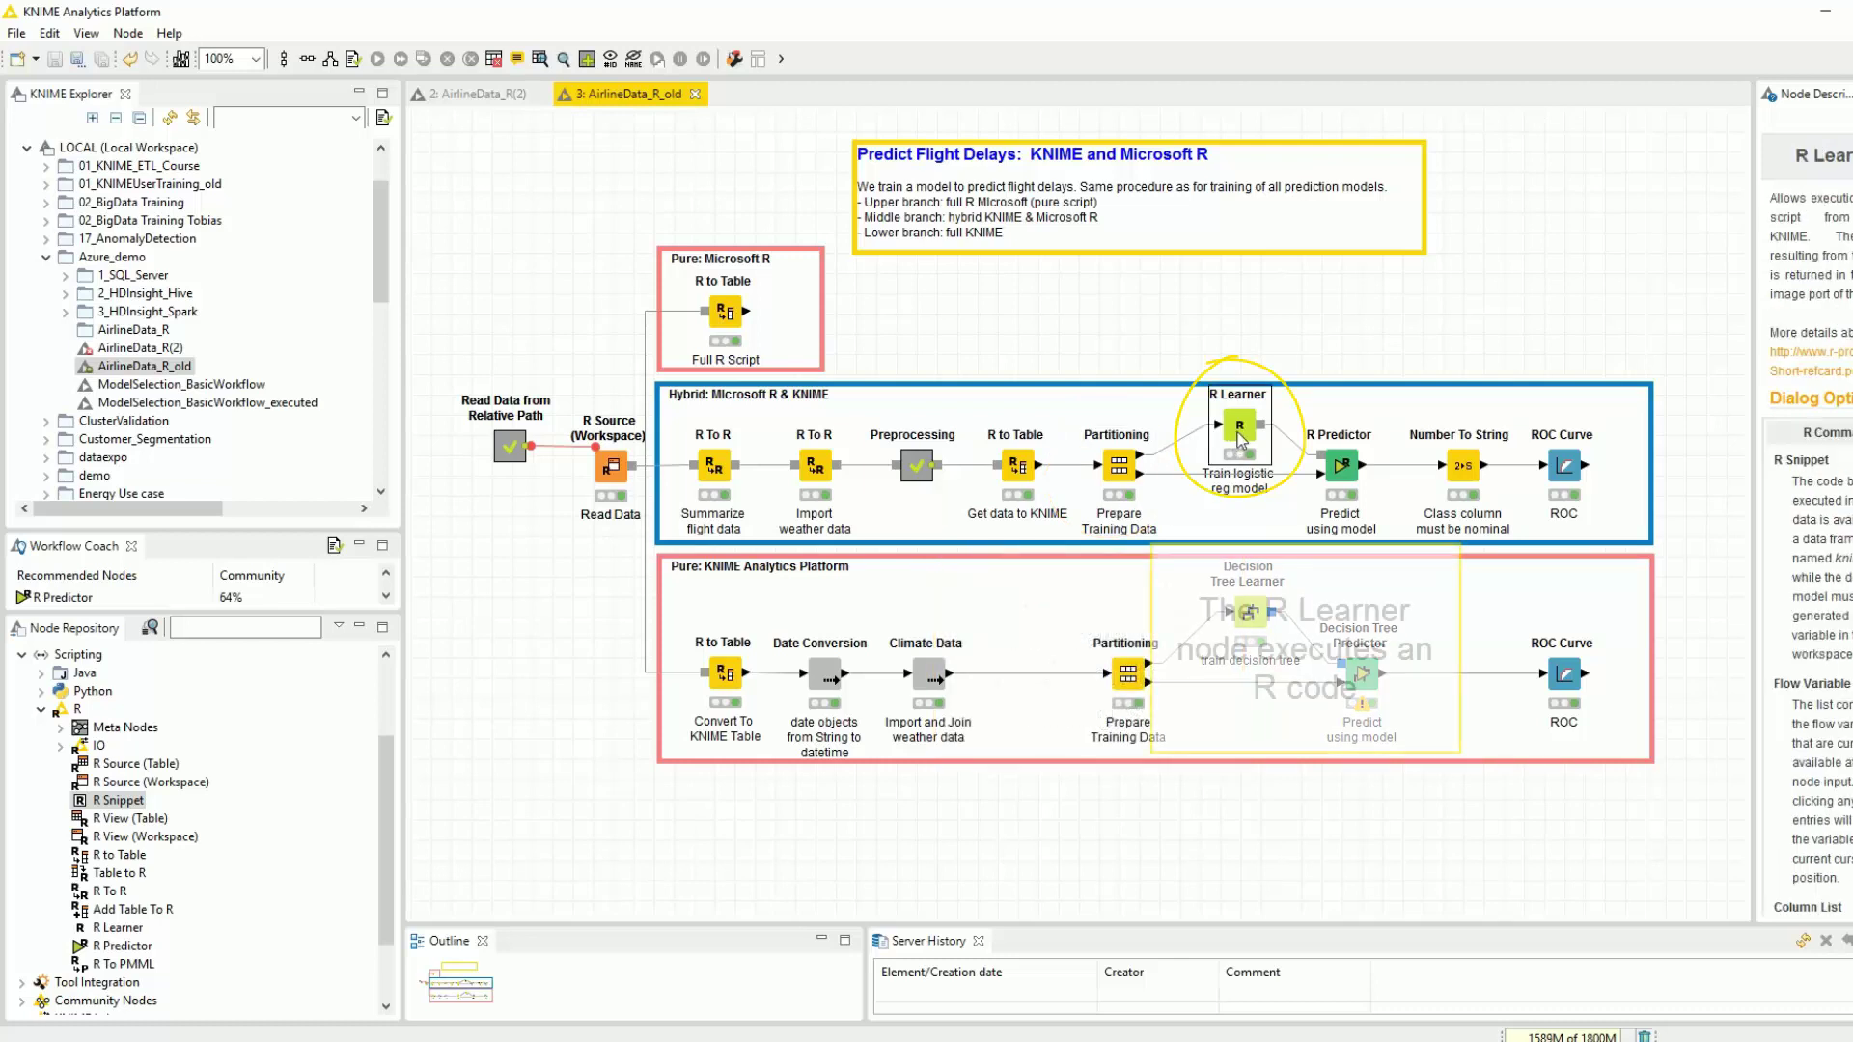
pyautogui.doubleClick(1241, 434)
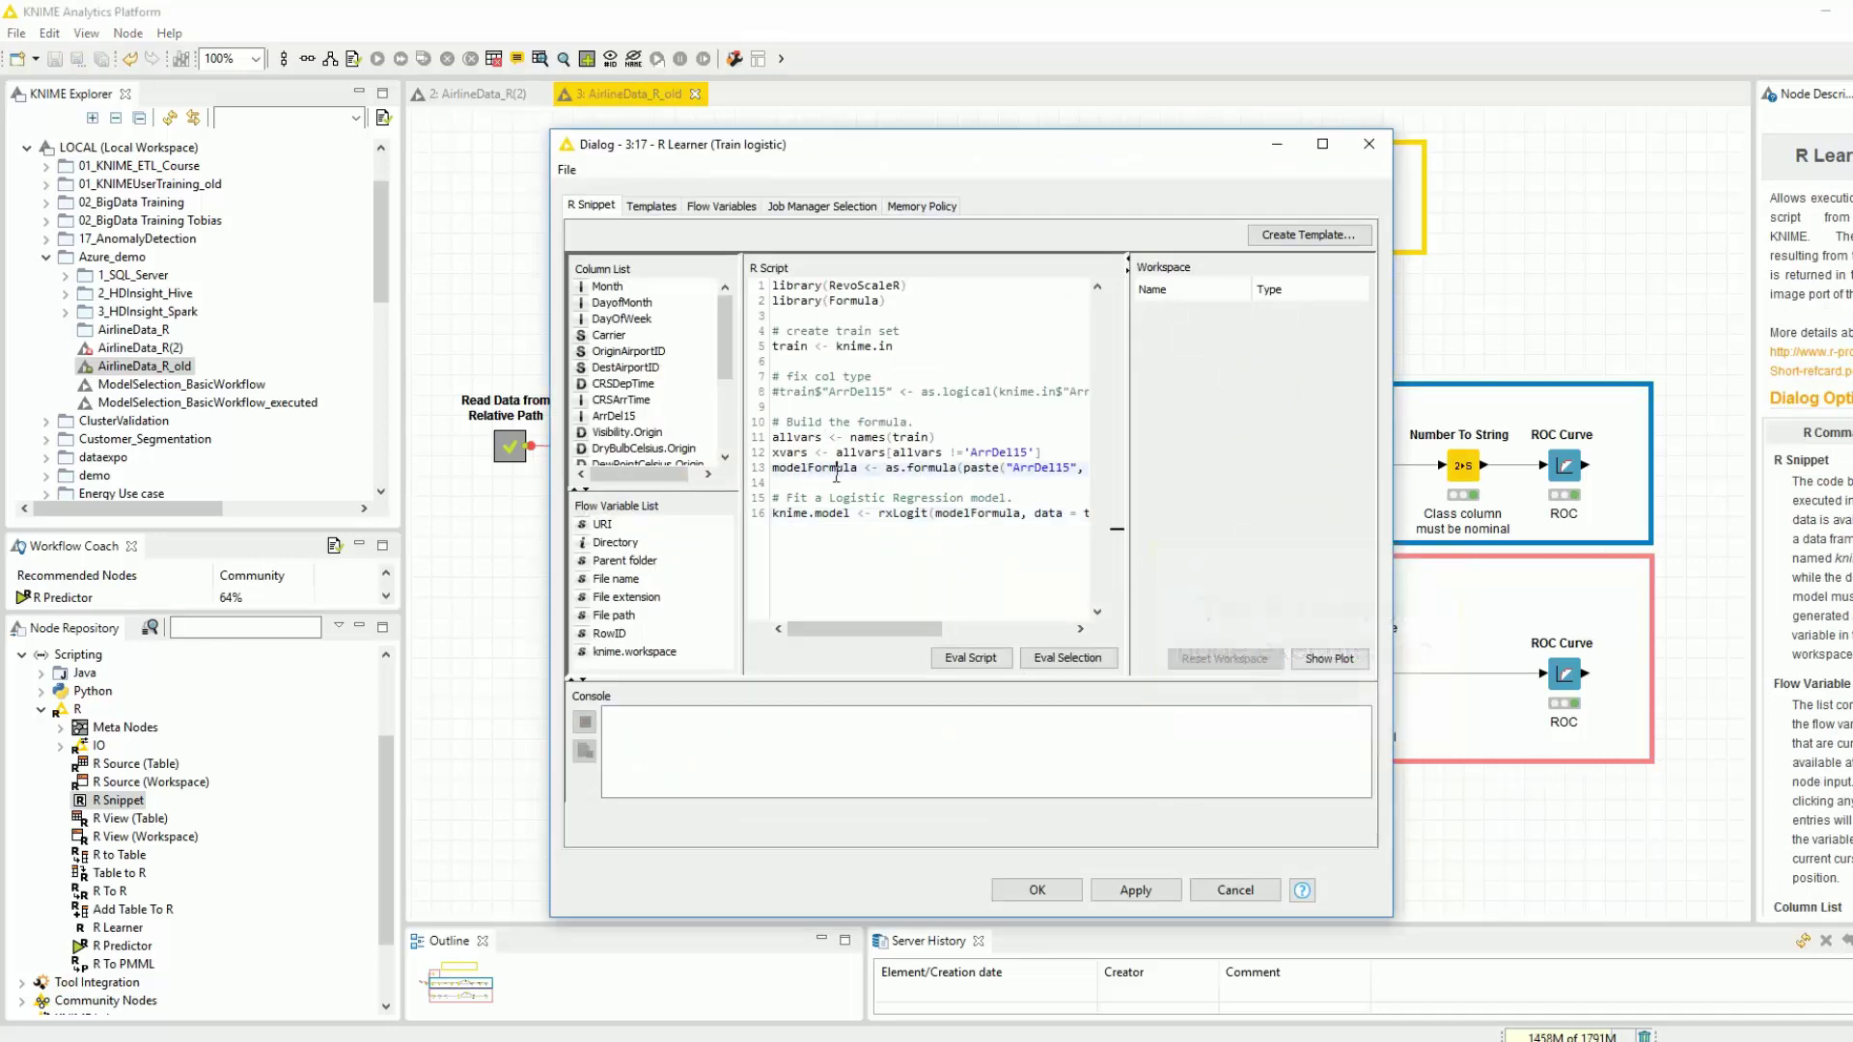
pyautogui.moveTo(937, 629)
pyautogui.mouseDown()
pyautogui.moveTo(1091, 637)
pyautogui.moveTo(907, 633)
pyautogui.mouseUp()
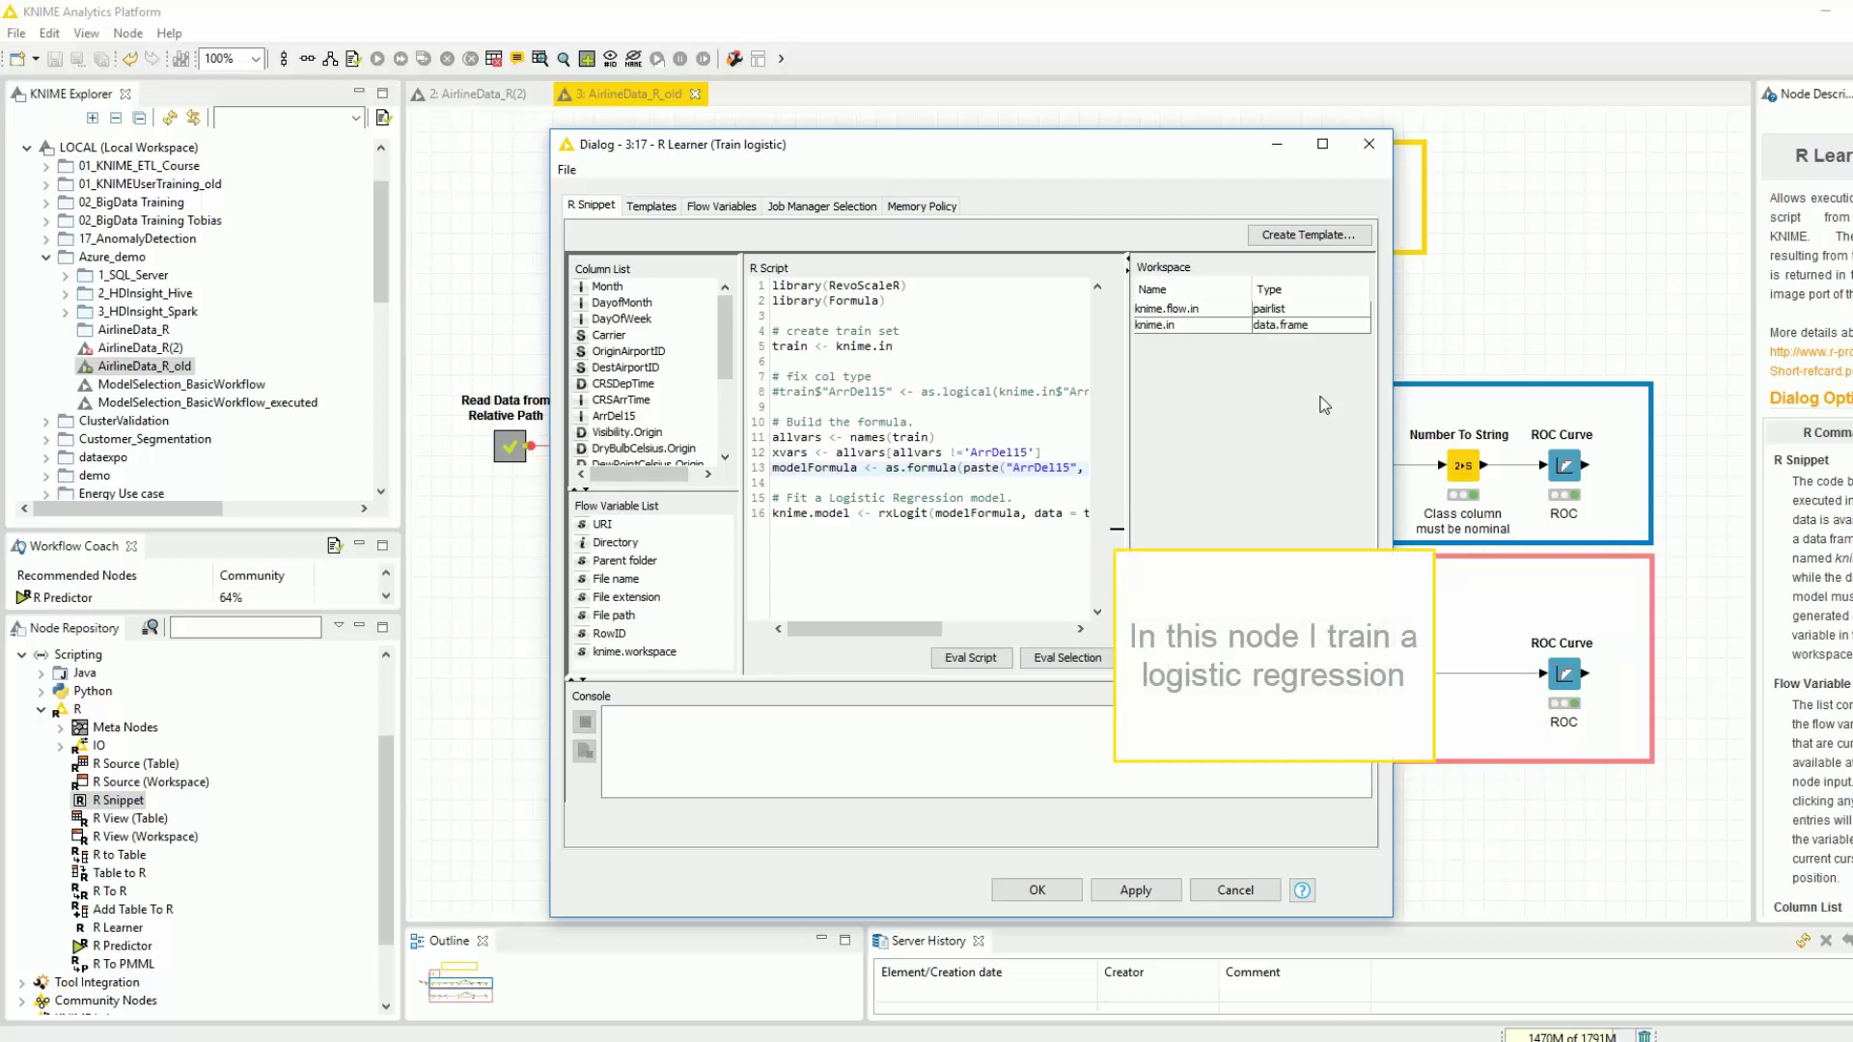
pyautogui.press('Escape')
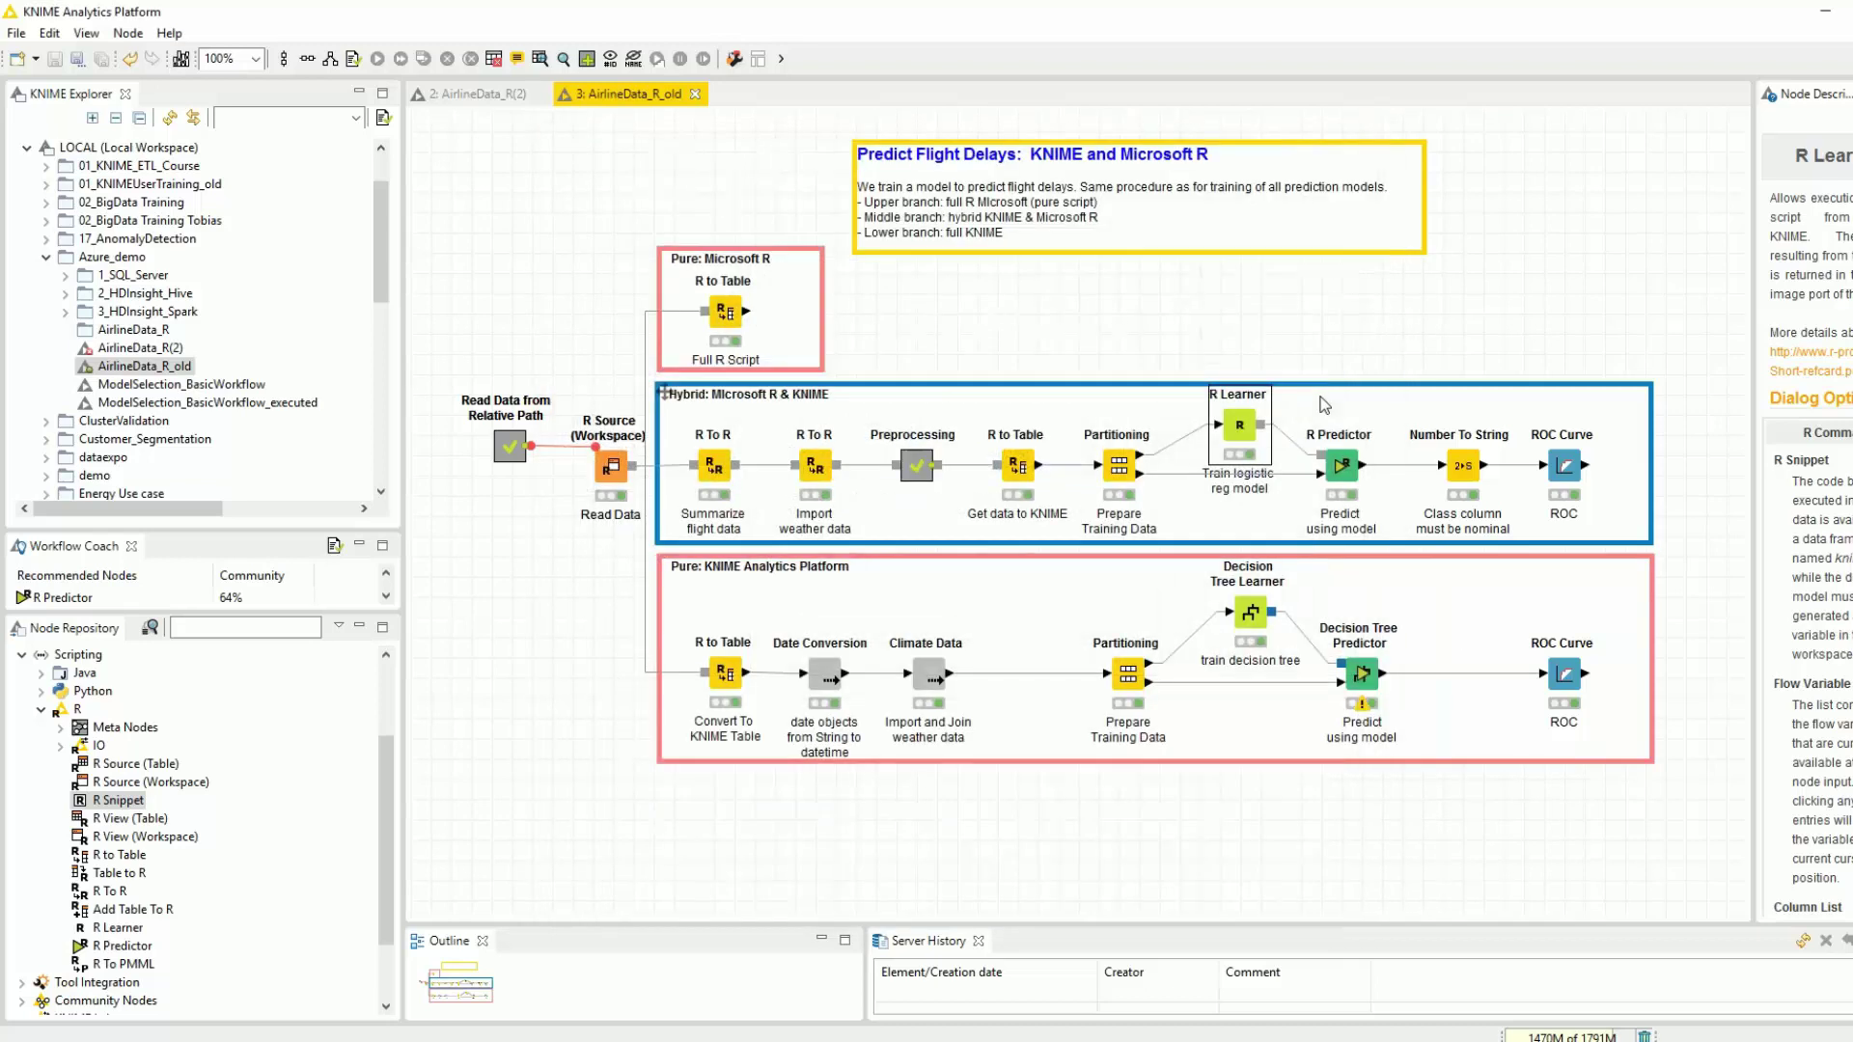
pyautogui.click(1353, 480)
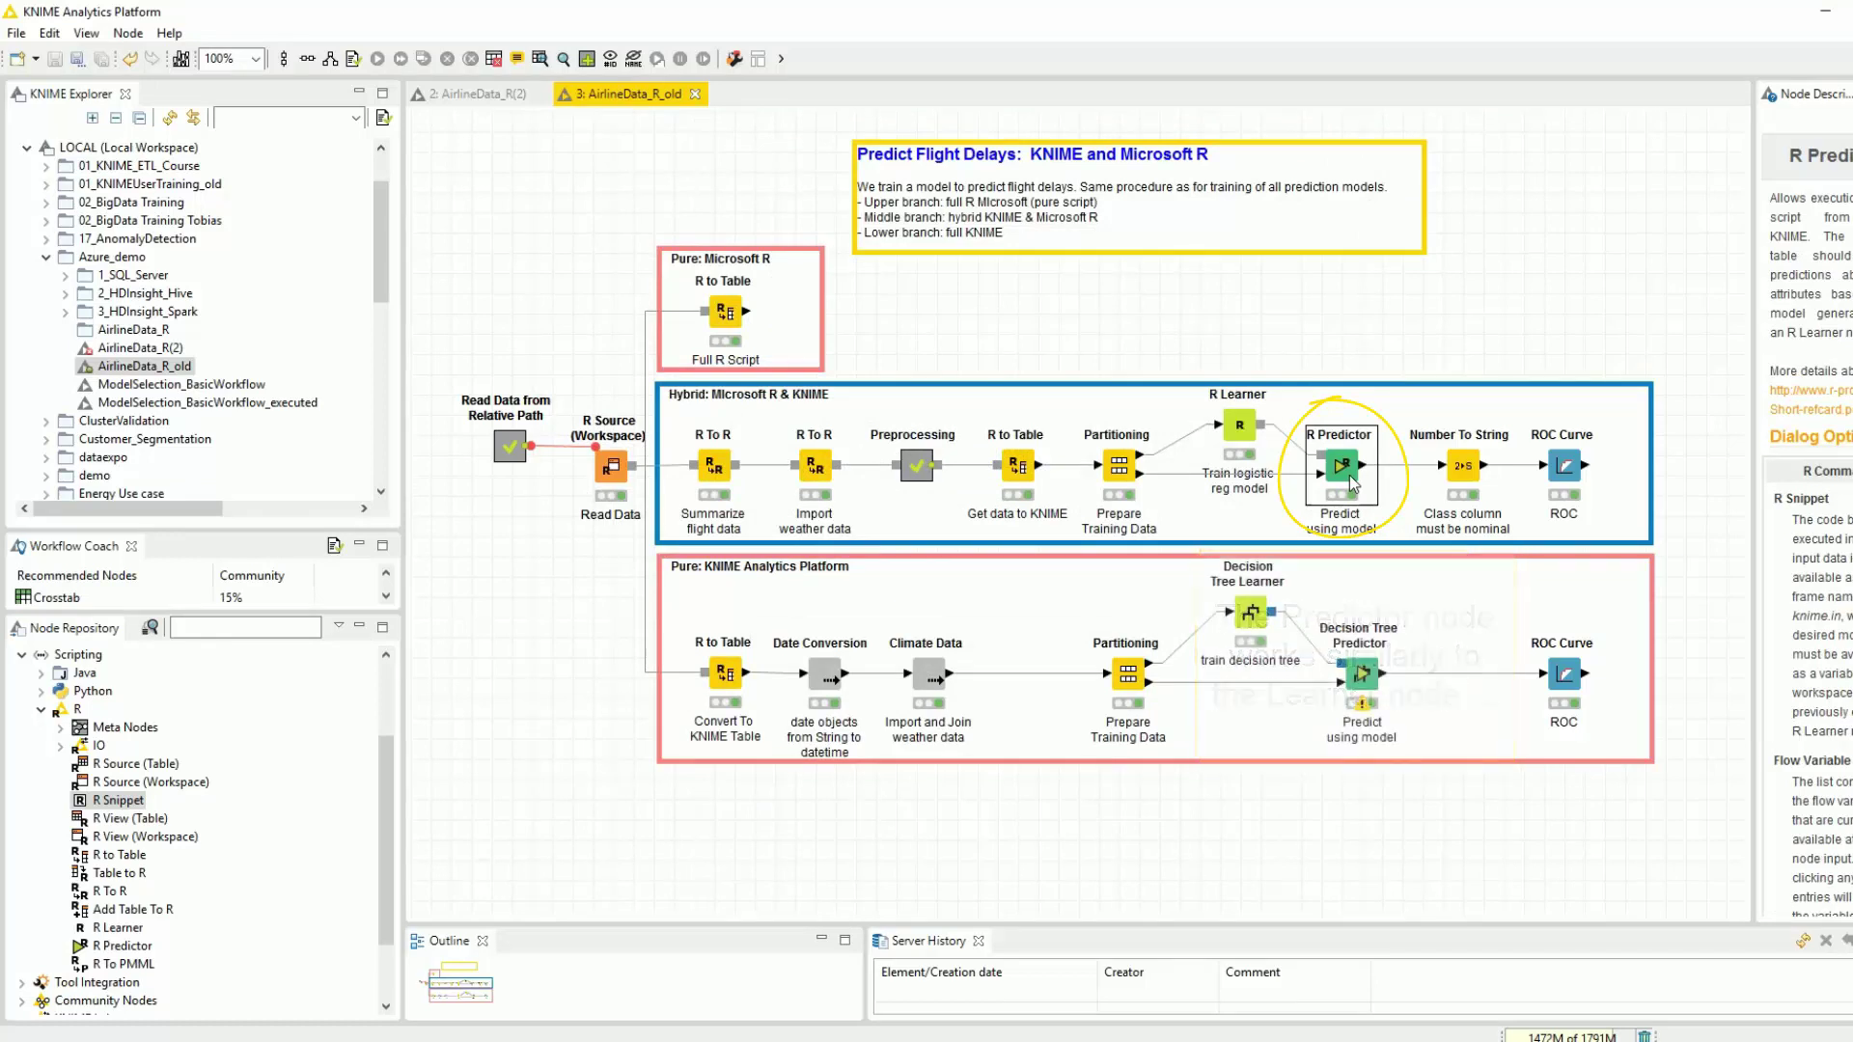
pyautogui.doubleClick(1341, 467)
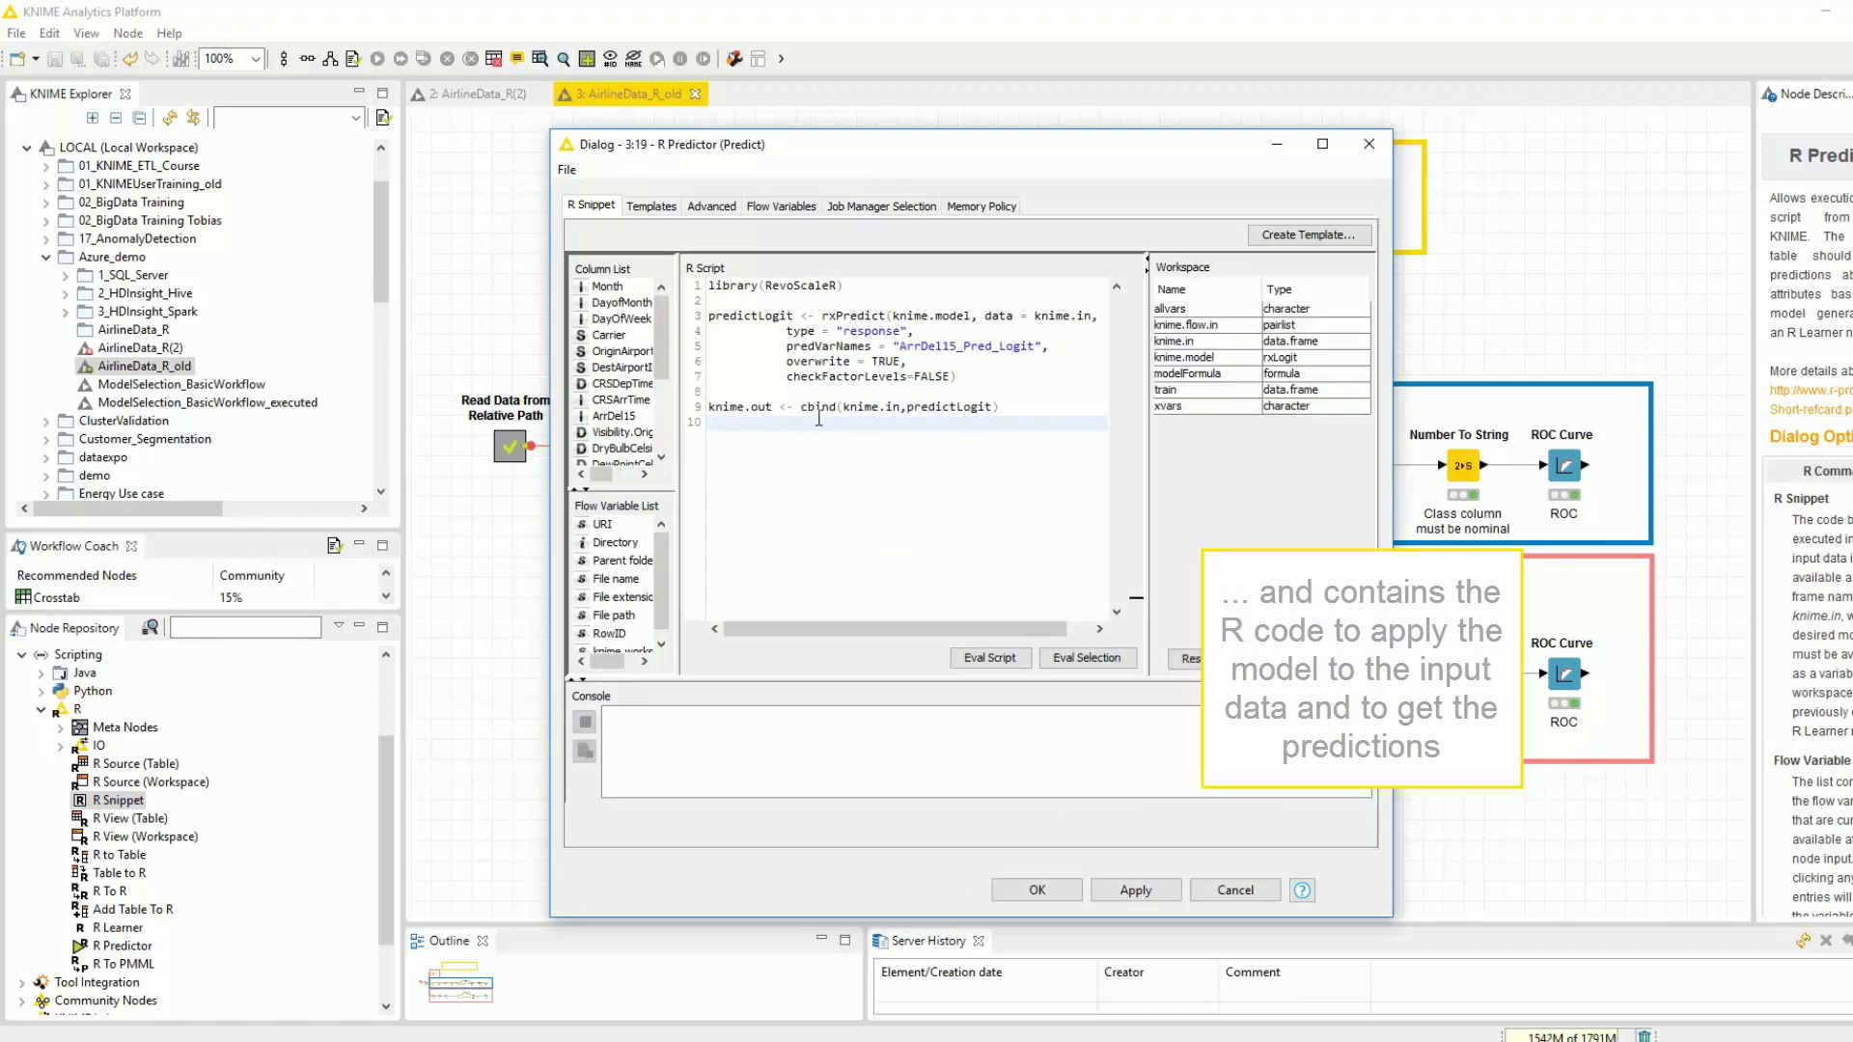
pyautogui.click(1352, 155)
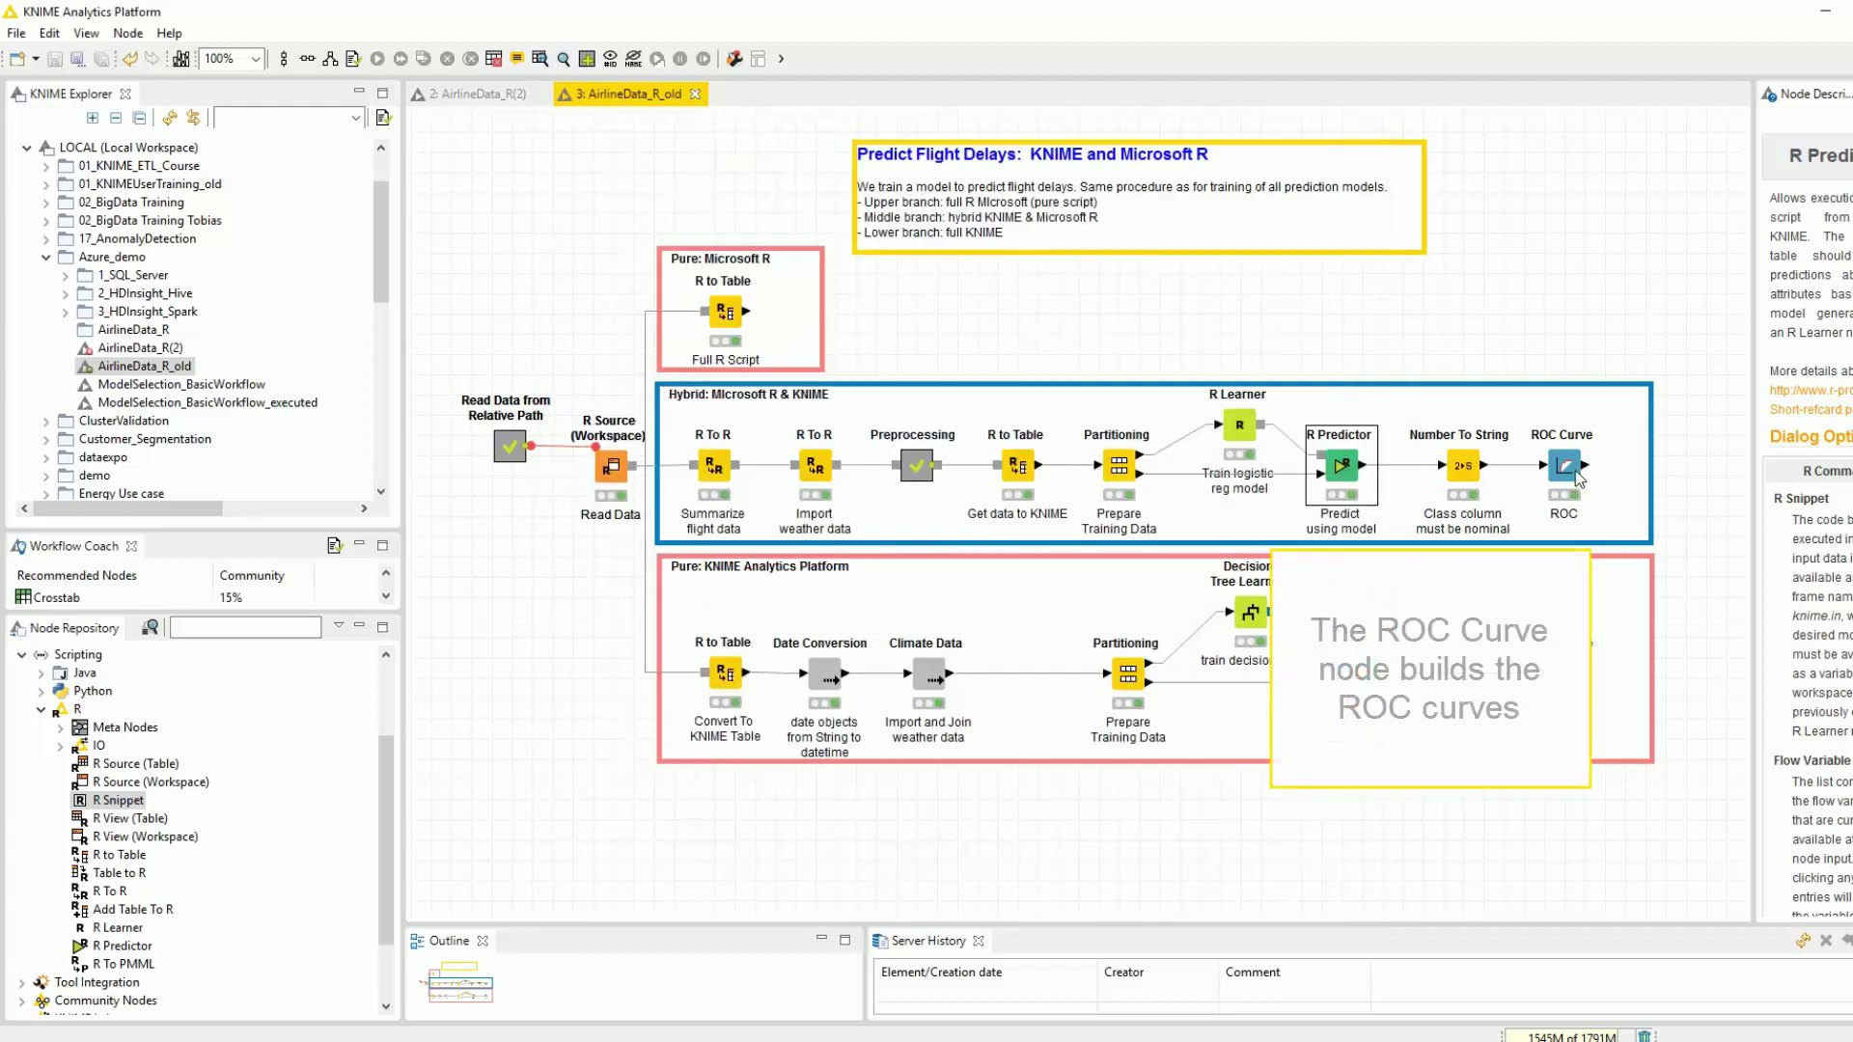
pyautogui.rightClick(1576, 471)
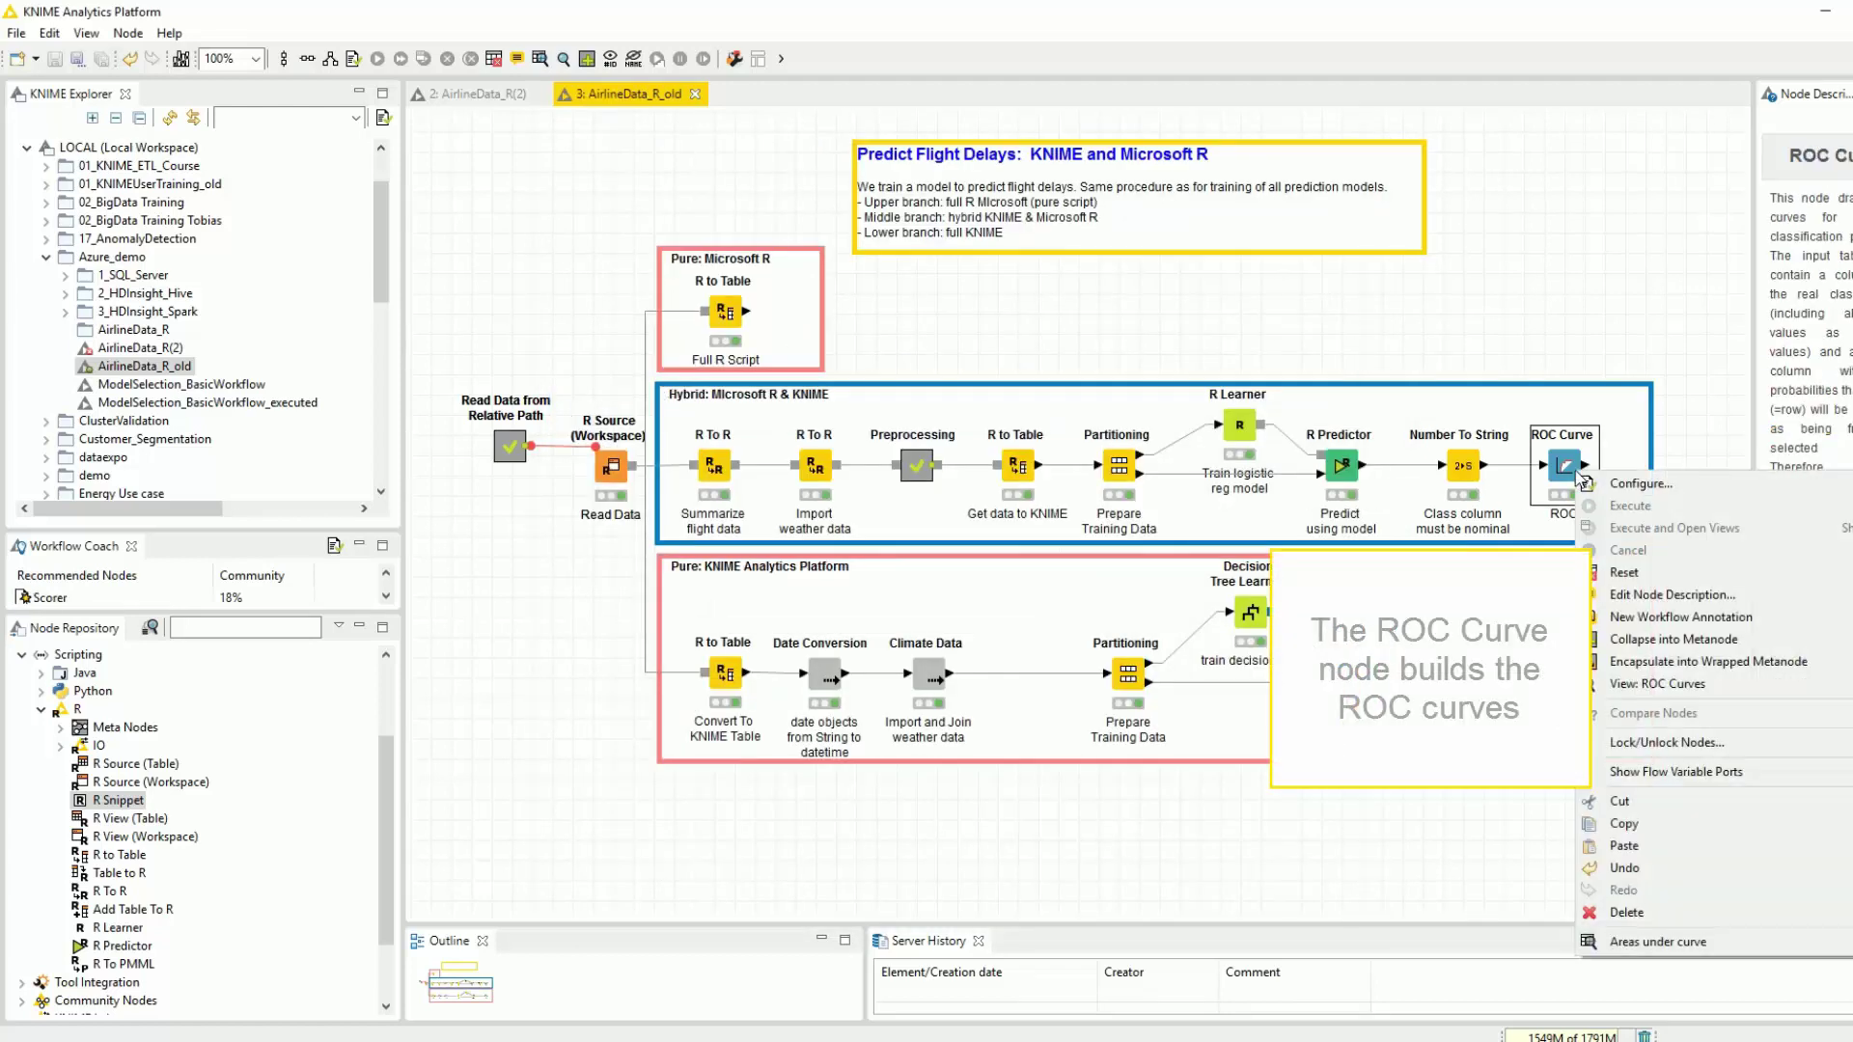
pyautogui.click(1641, 684)
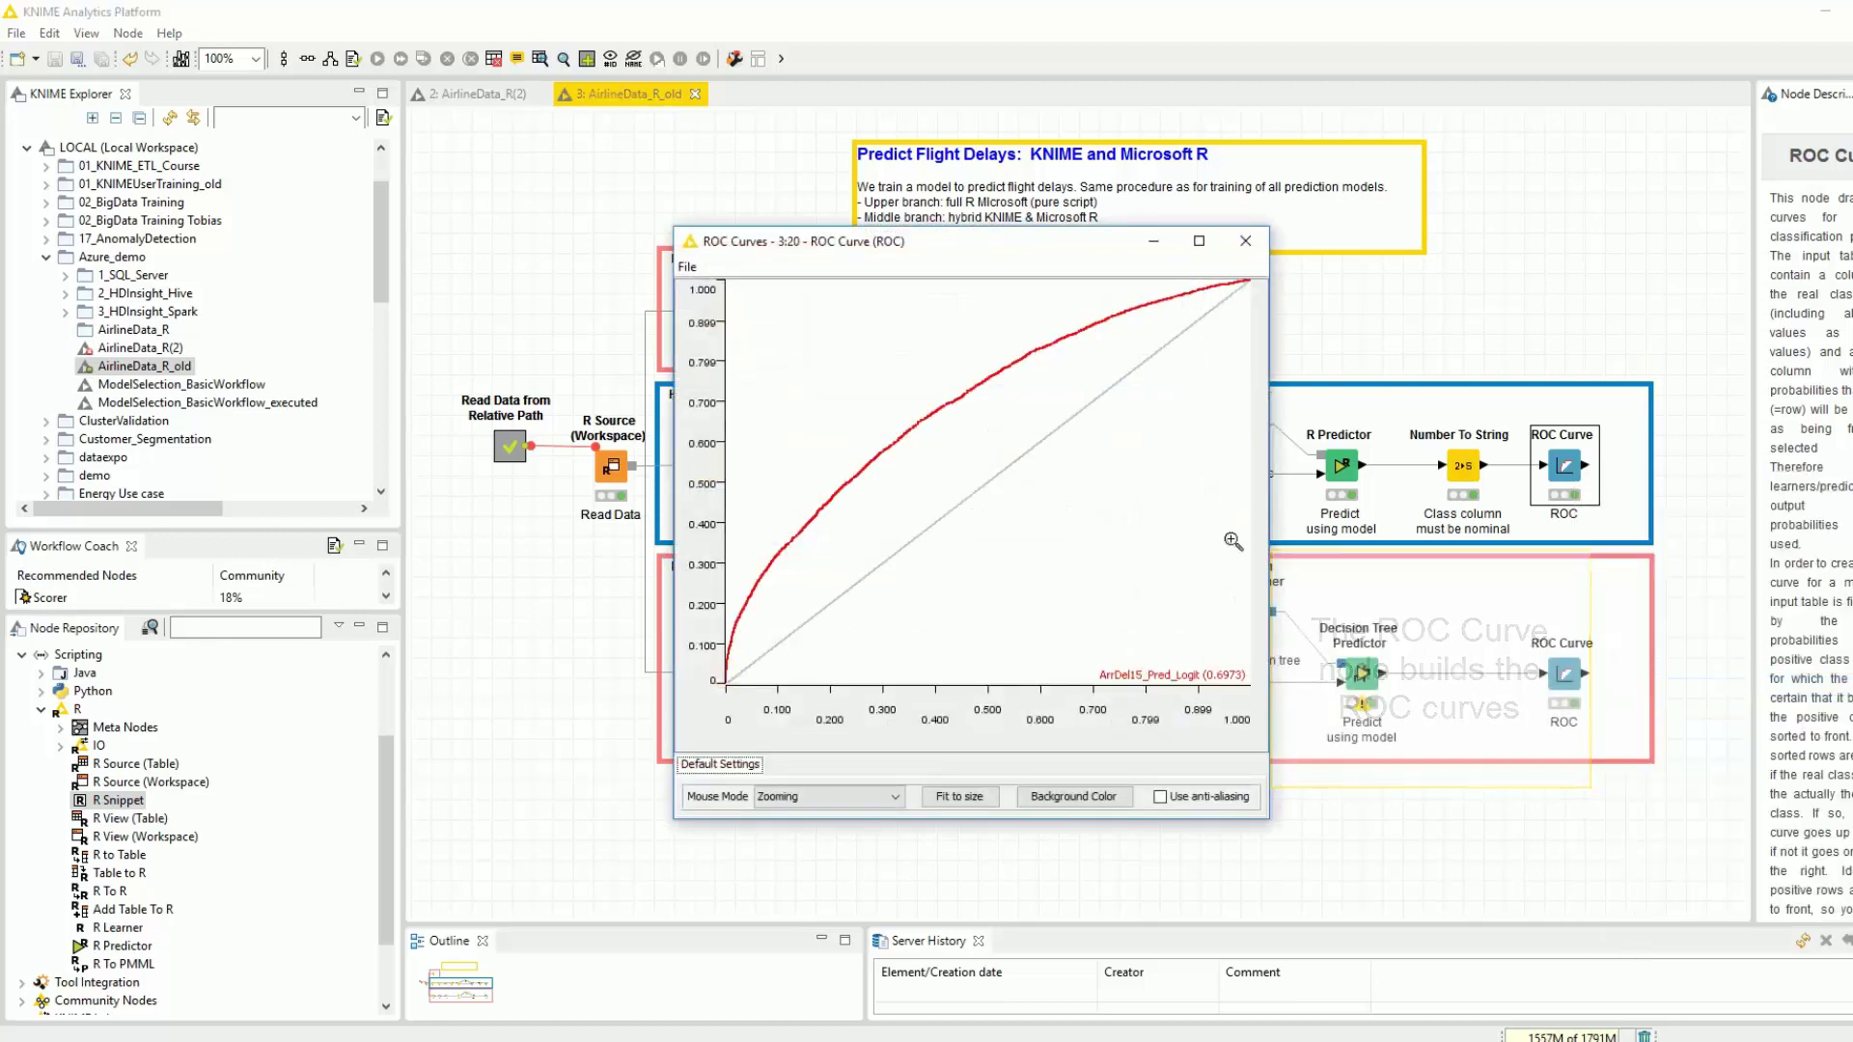
pyautogui.click(1246, 243)
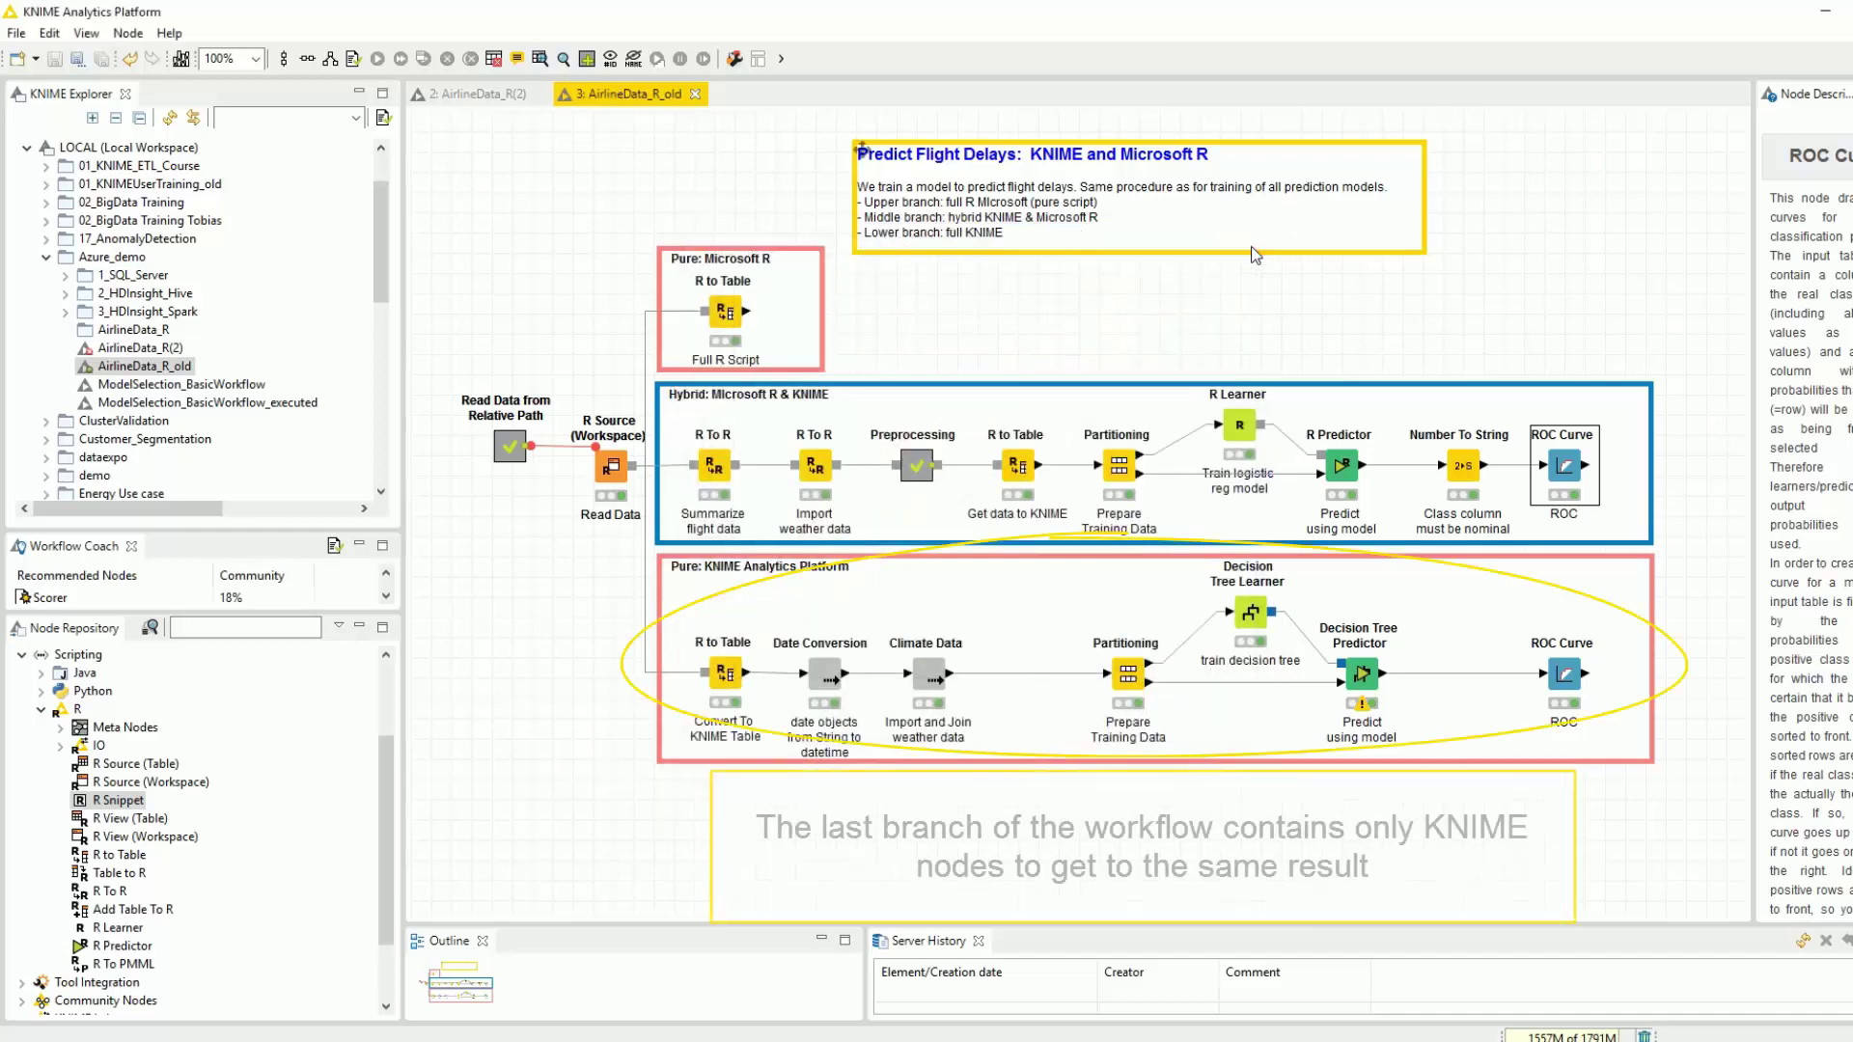